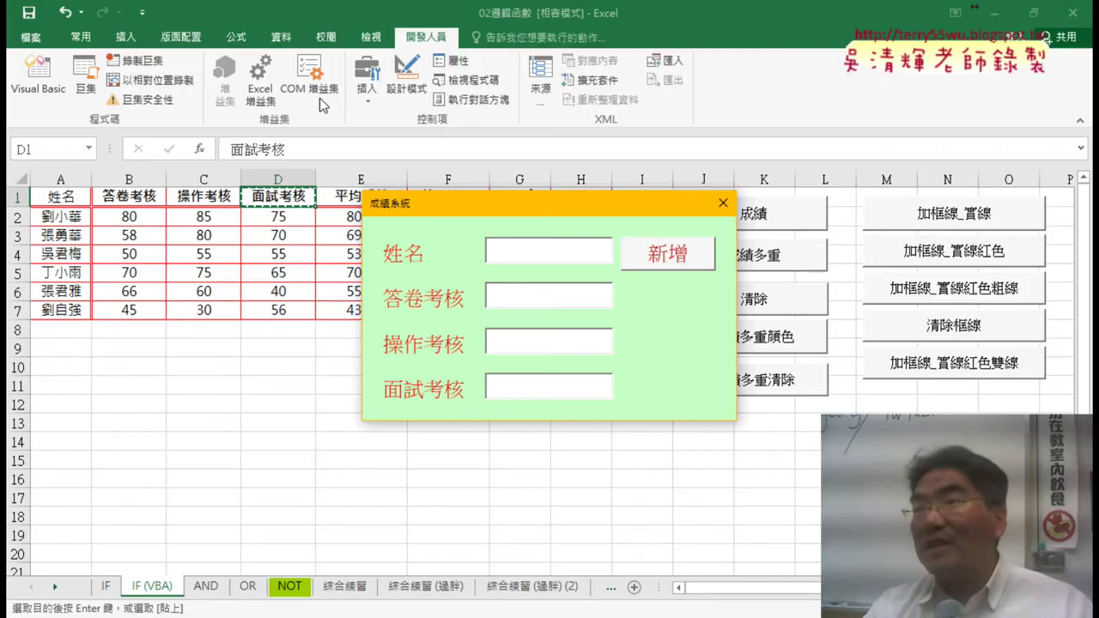
Close the 成績系統 form to get back to the IF (VBA) score sheet
click(721, 204)
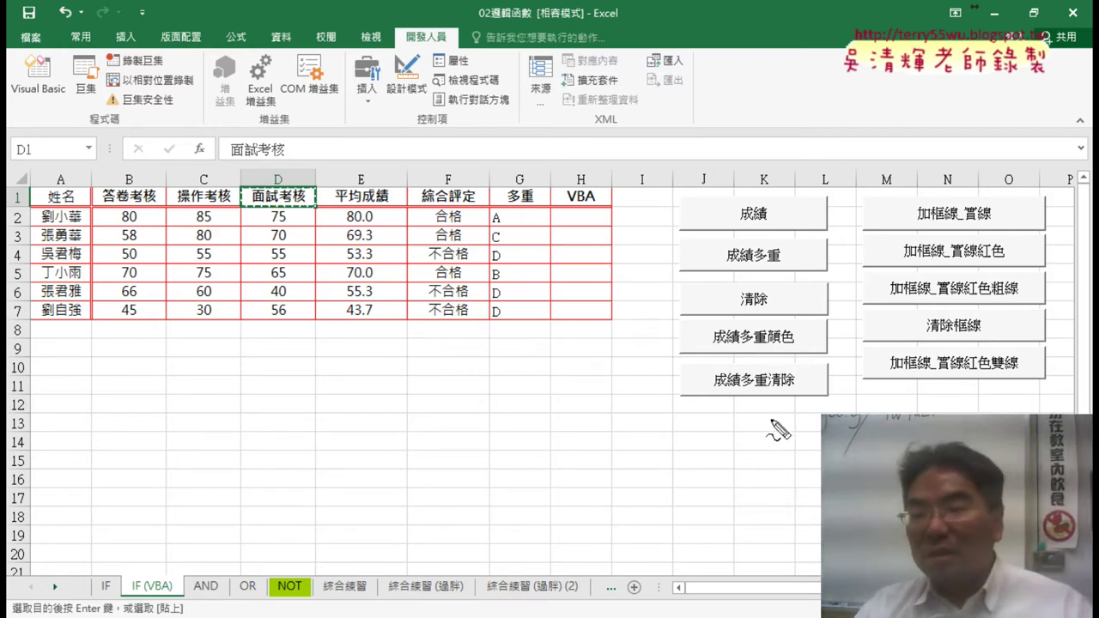
mouse_move(680, 416)
mouse_down()
mouse_move(681, 431)
mouse_move(820, 432)
mouse_move(672, 443)
mouse_up()
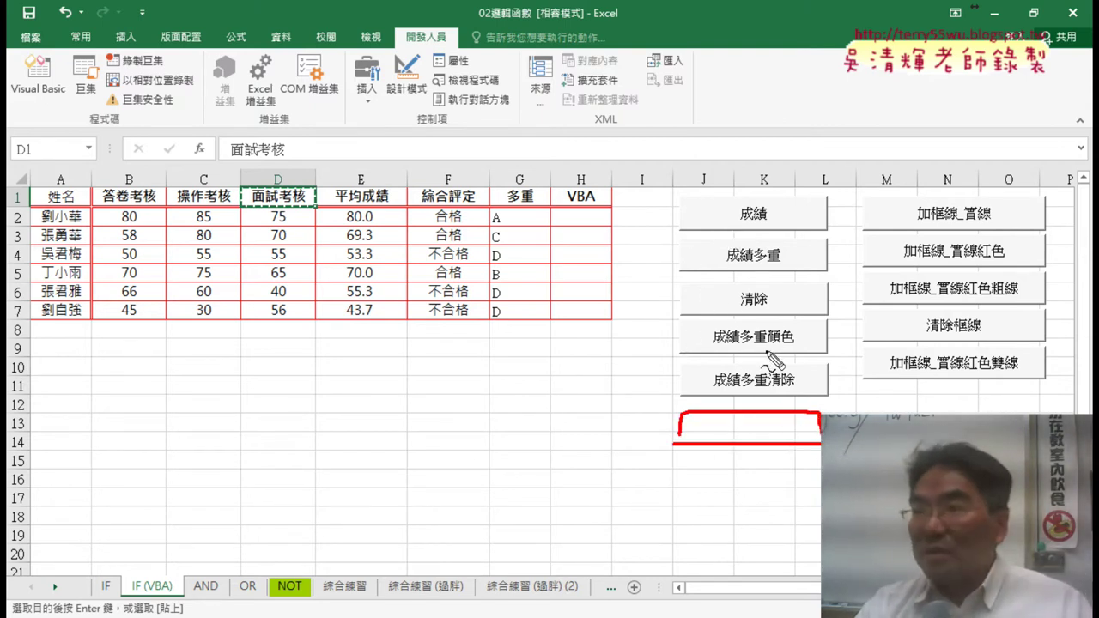
mouse_move(700, 339)
mouse_down()
mouse_move(744, 404)
mouse_move(755, 393)
mouse_up()
key(Escape)
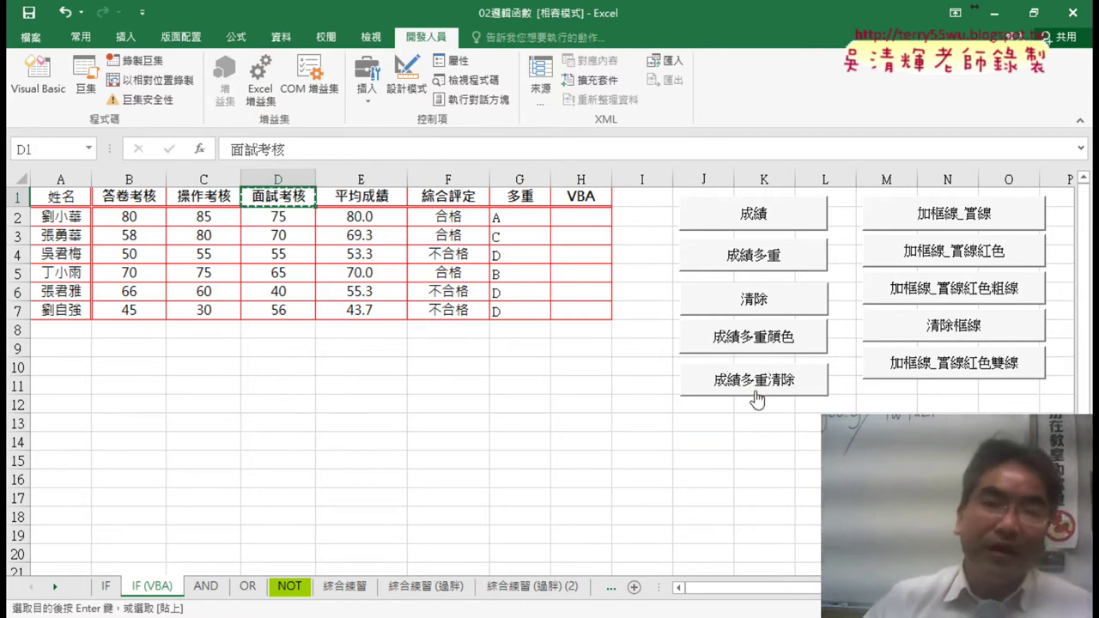
Open the VBA editor and insert a new Module2 under the 模組 folder
click(37, 77)
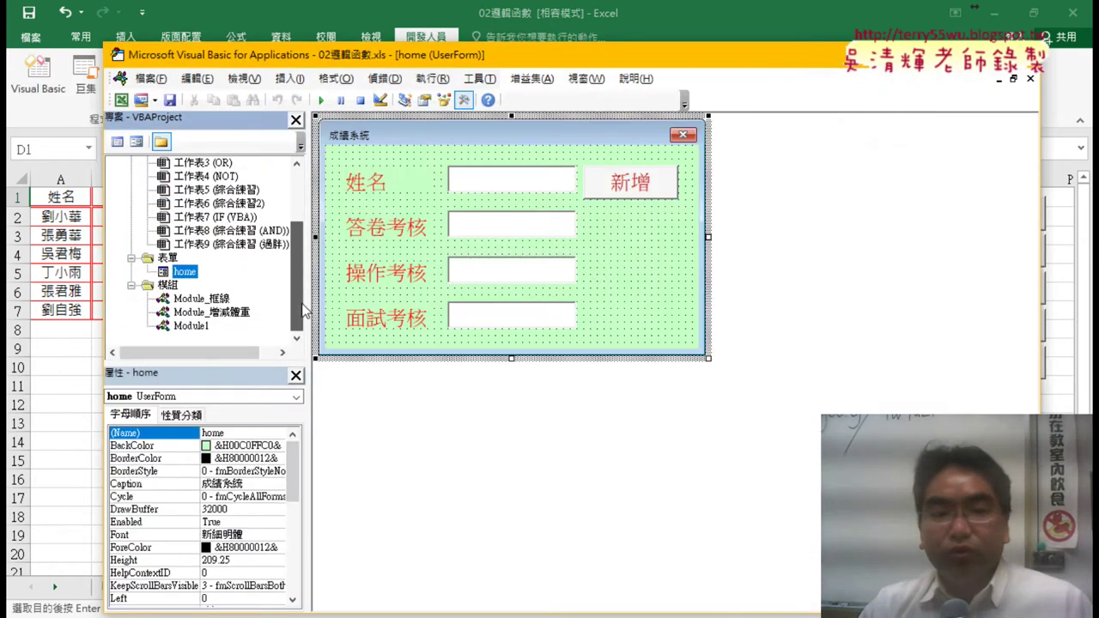
click(193, 338)
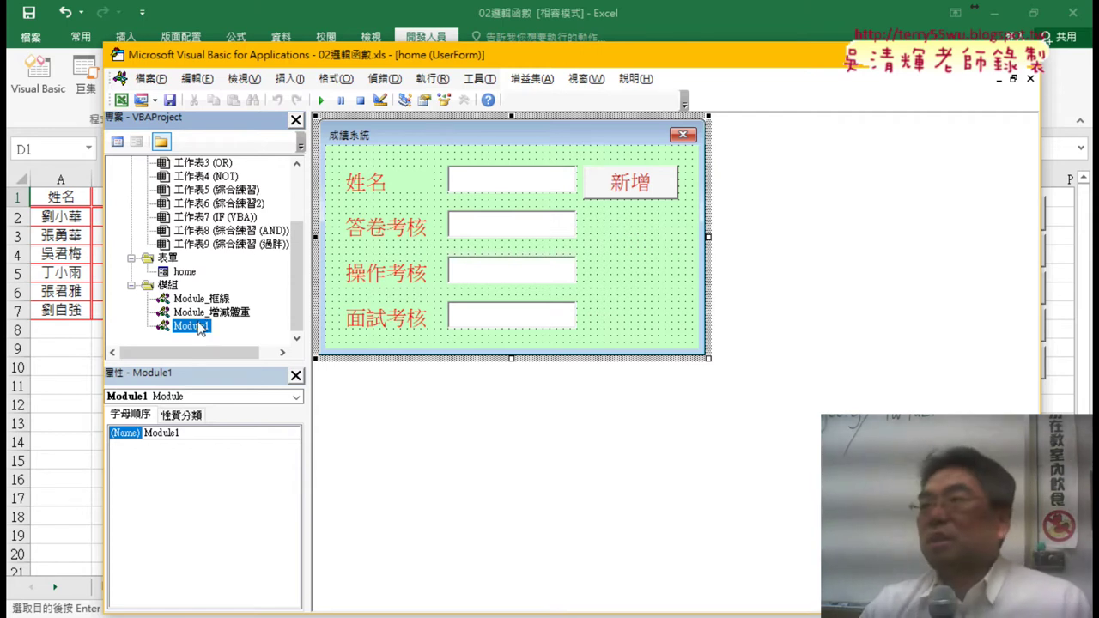
right_click(168, 287)
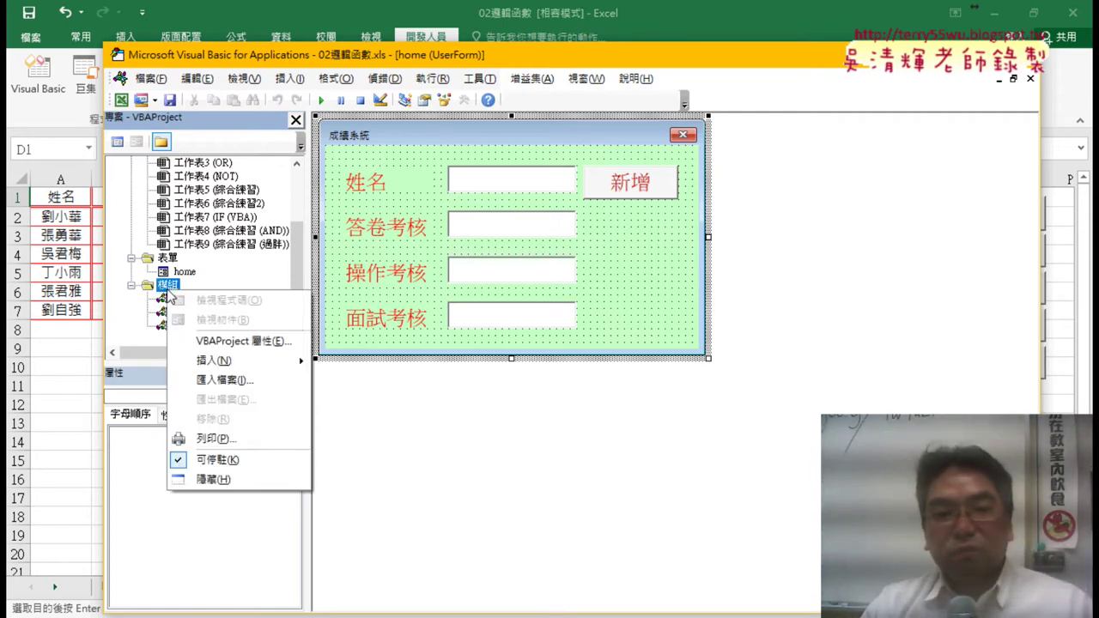
mouse_move(257, 359)
click(345, 383)
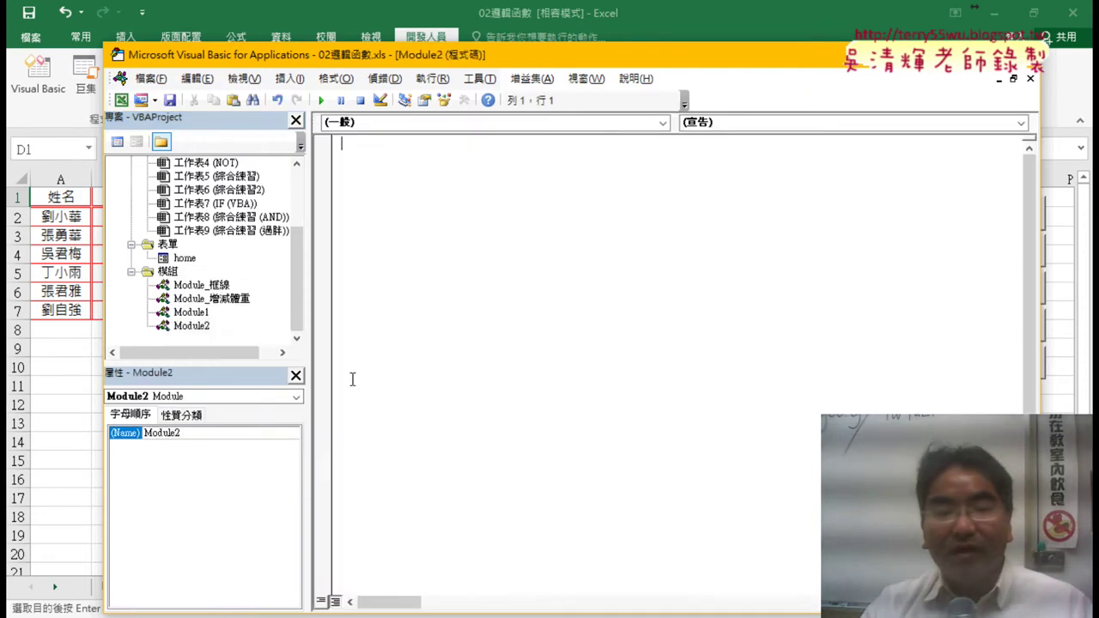
Insert a public Sub procedure named 啟動表單 into Module2
click(289, 79)
click(304, 97)
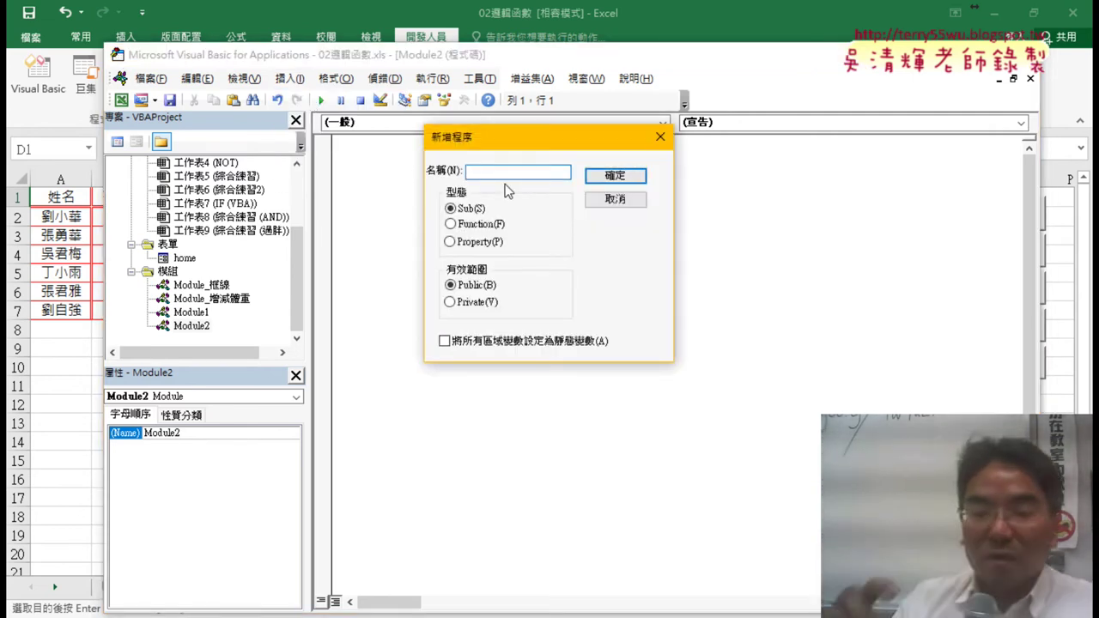
text(ㄑ)
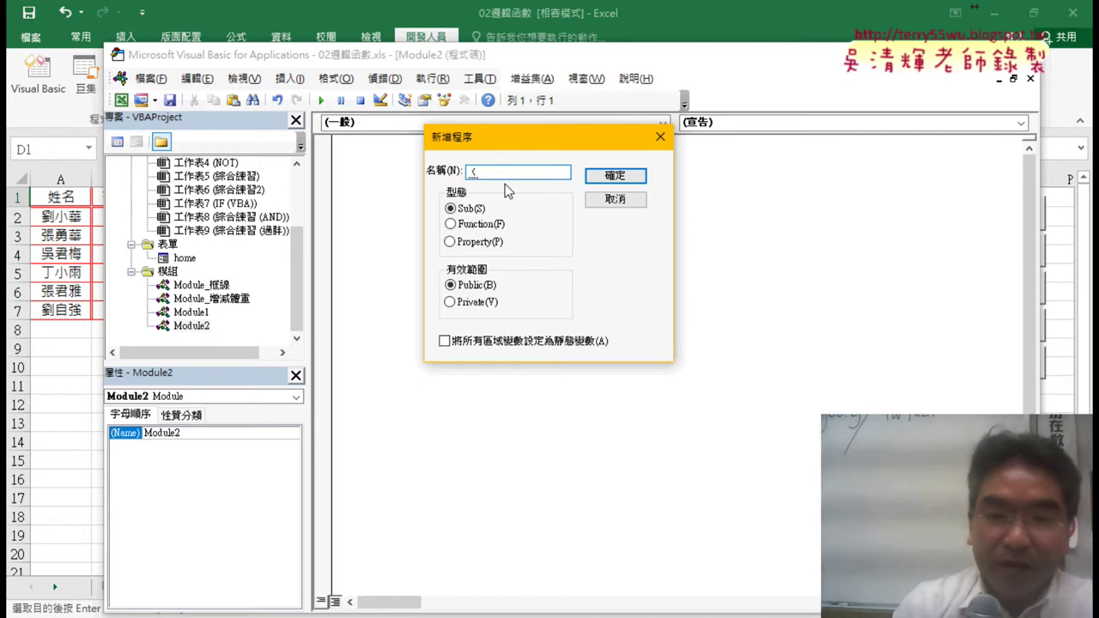
text(ˇㄉ)
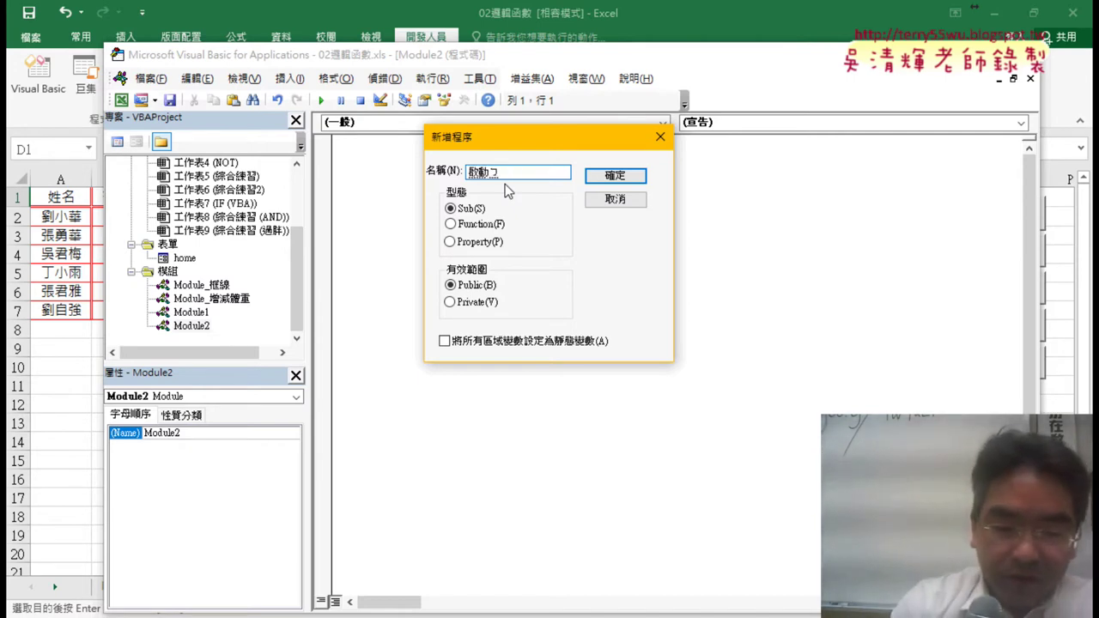
text(一)
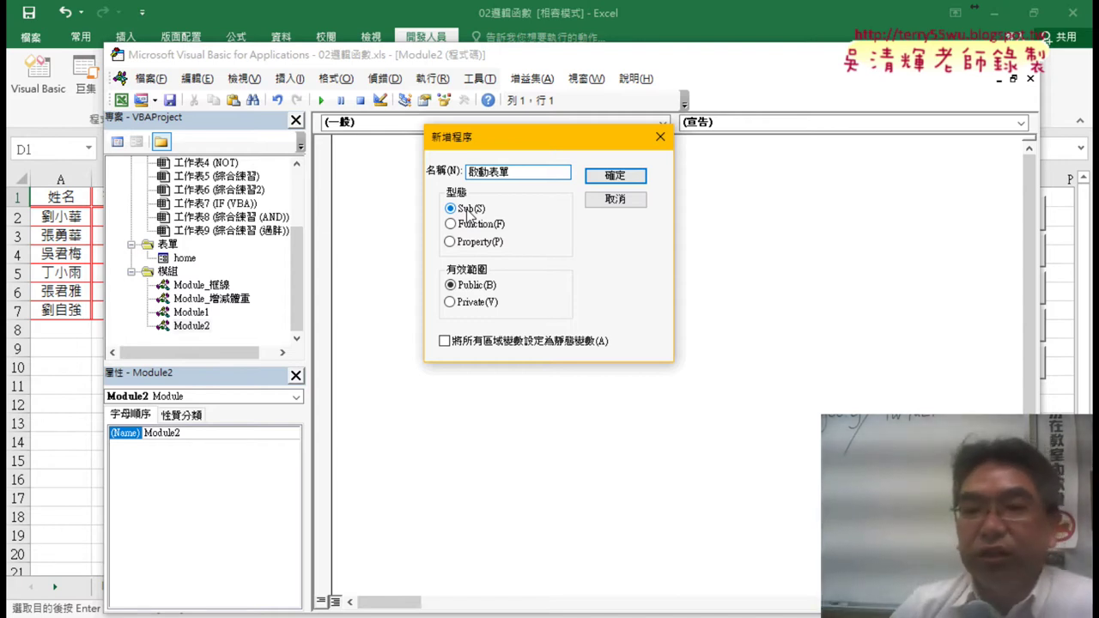
click(623, 177)
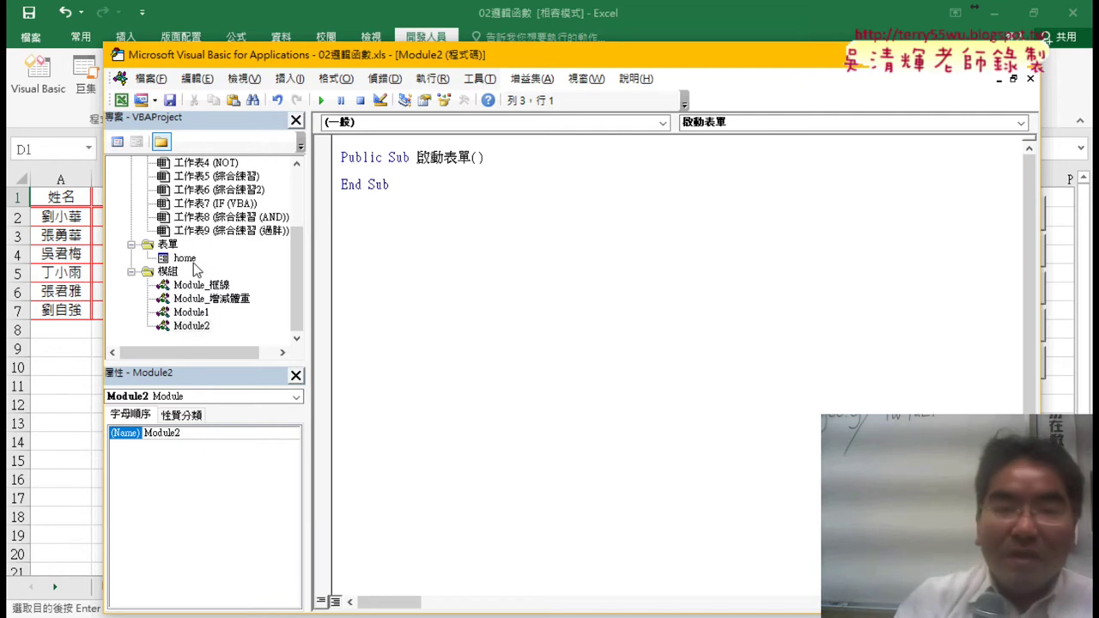
Indent the 啟動表單 body and enter home.Show using the member suggestions
key(Tab)
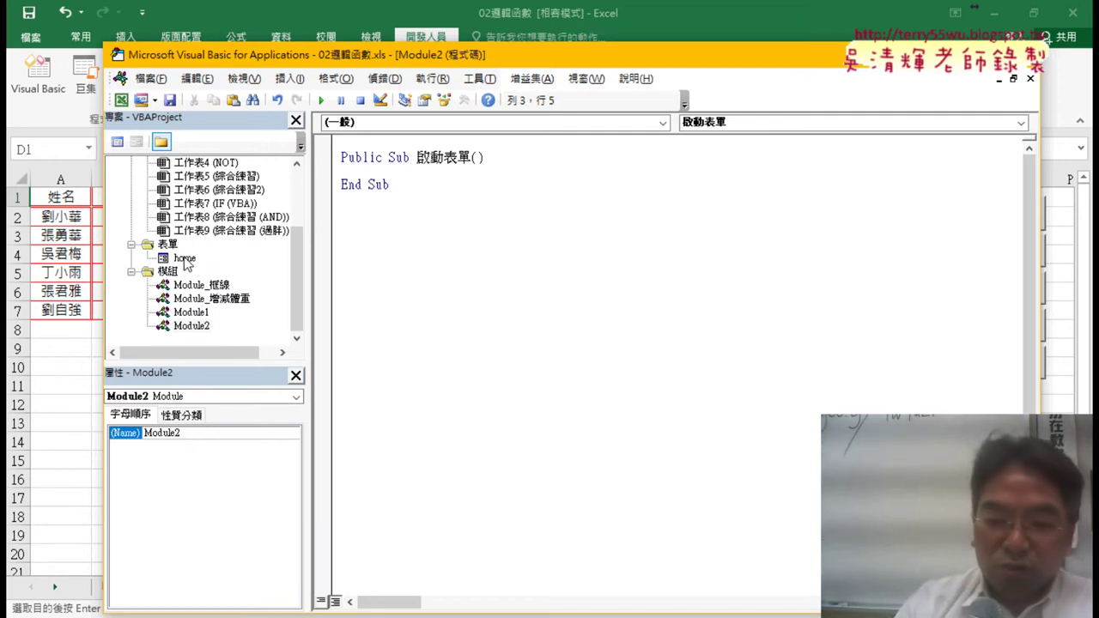
text(hom)
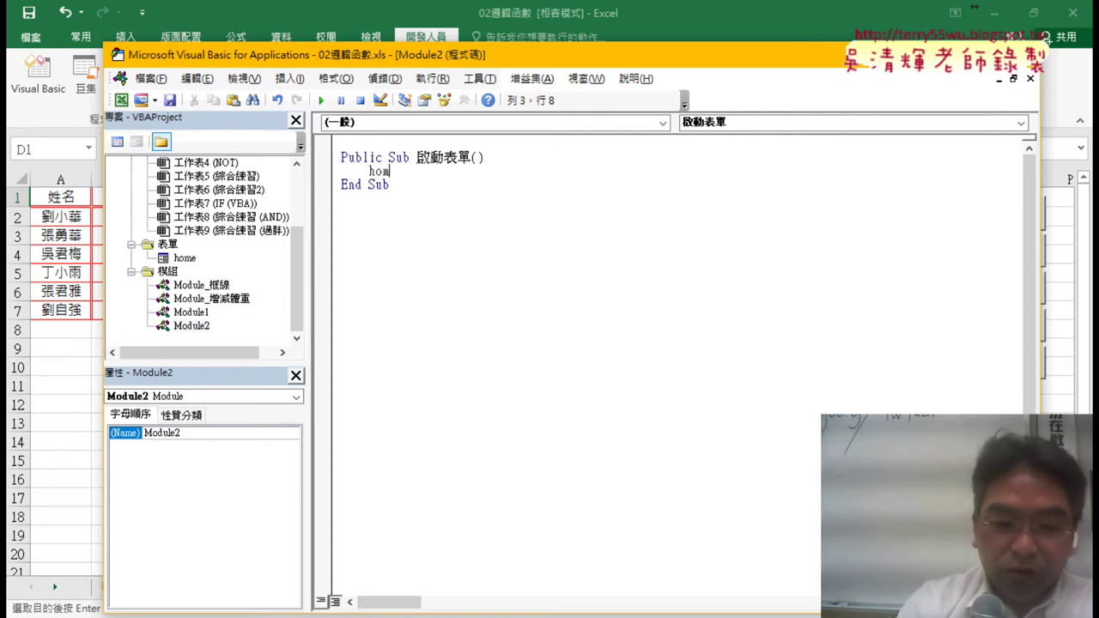
text(e.)
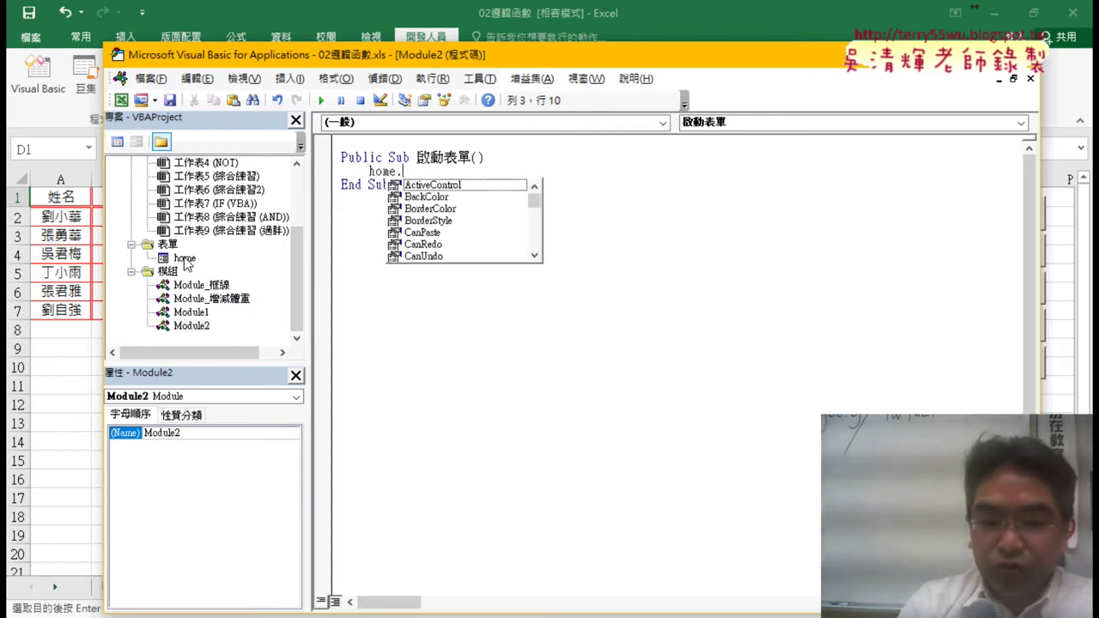
text(sho)
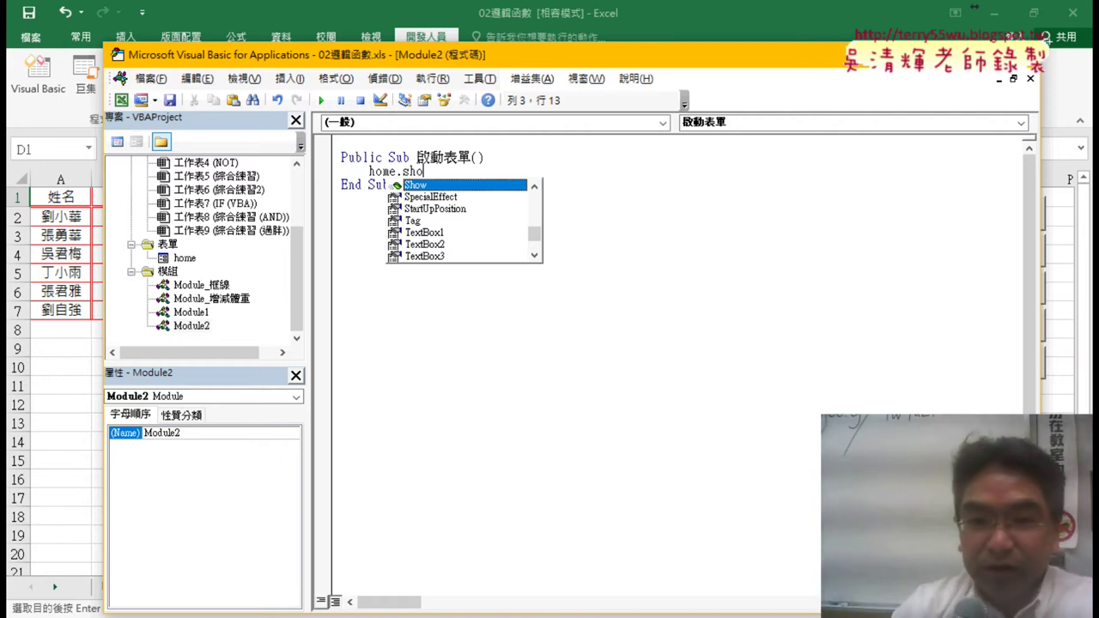
key(BackSpace)
key(BackSpace)
key(BackSpace)
text(h)
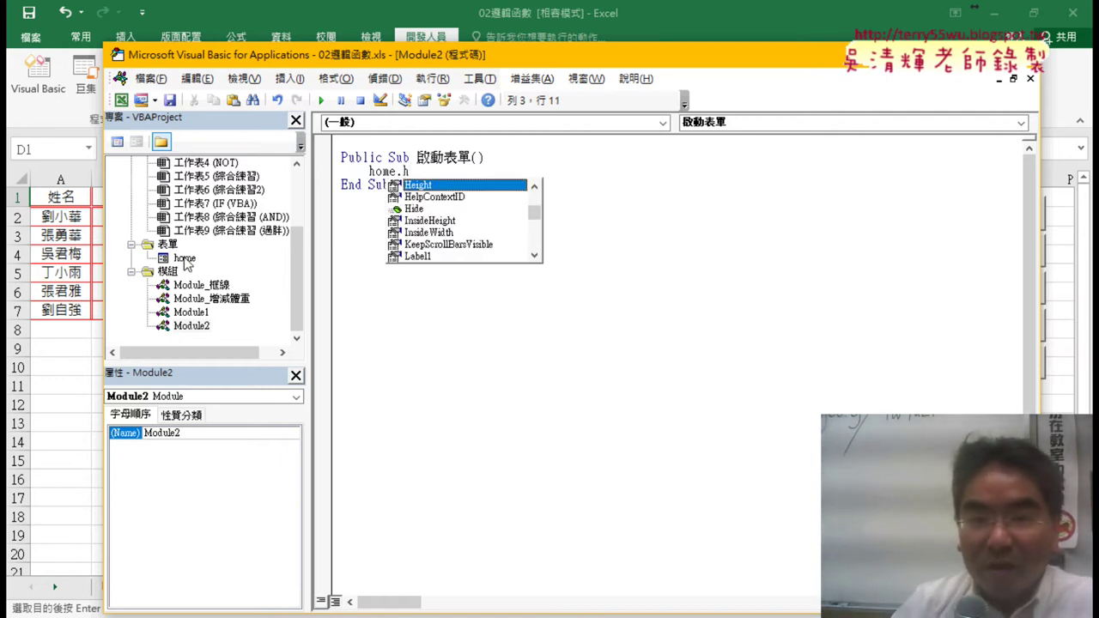
key(Down)
key(Down)
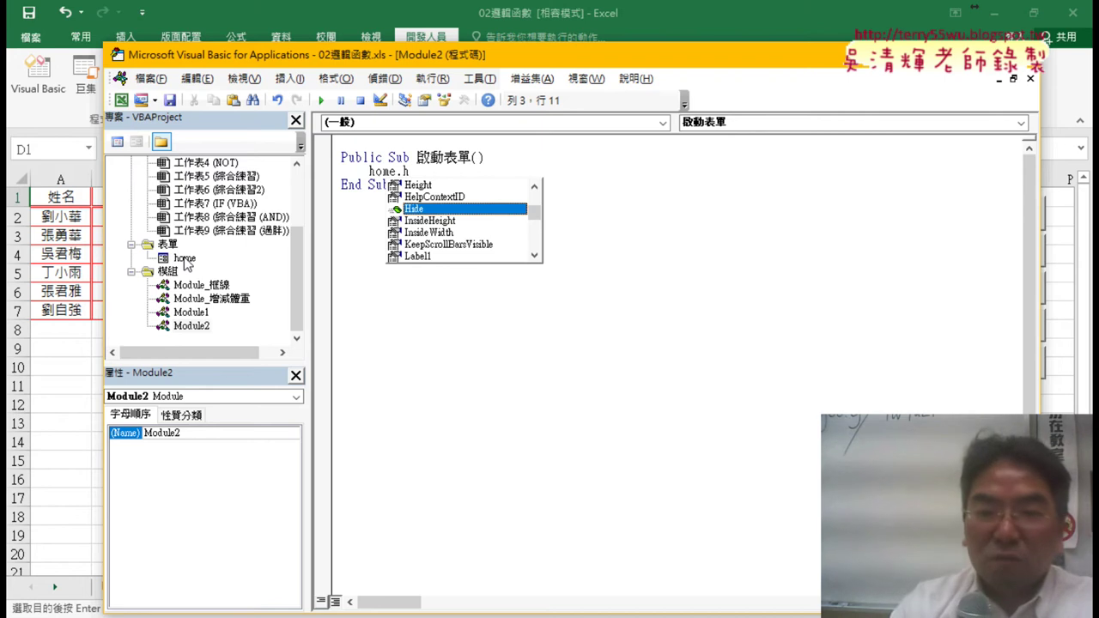
key(BackSpace)
text(s)
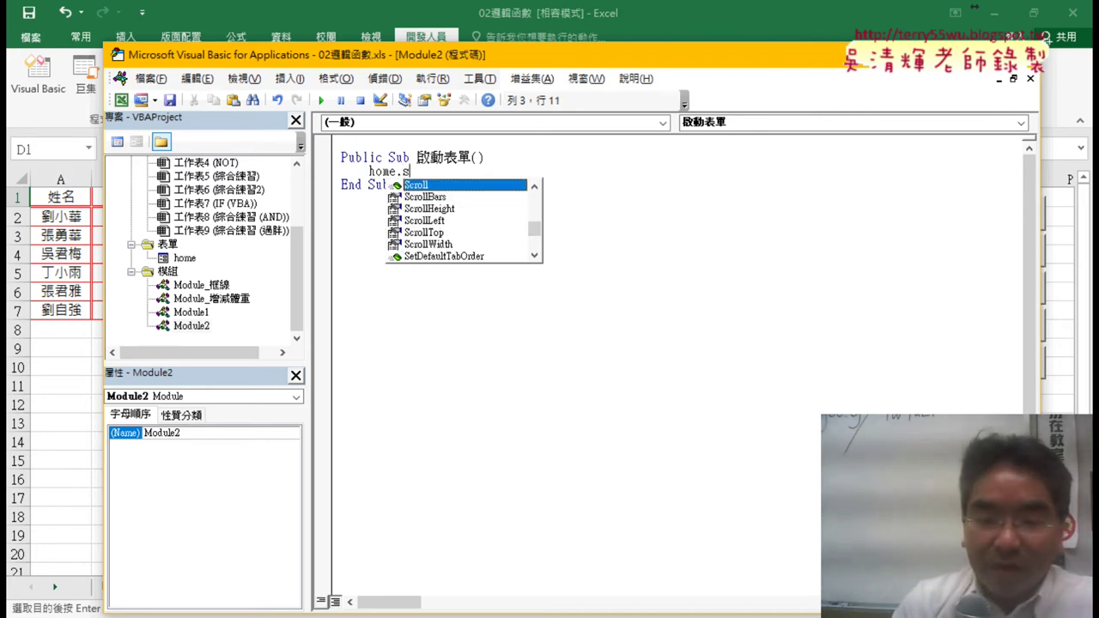
text(how)
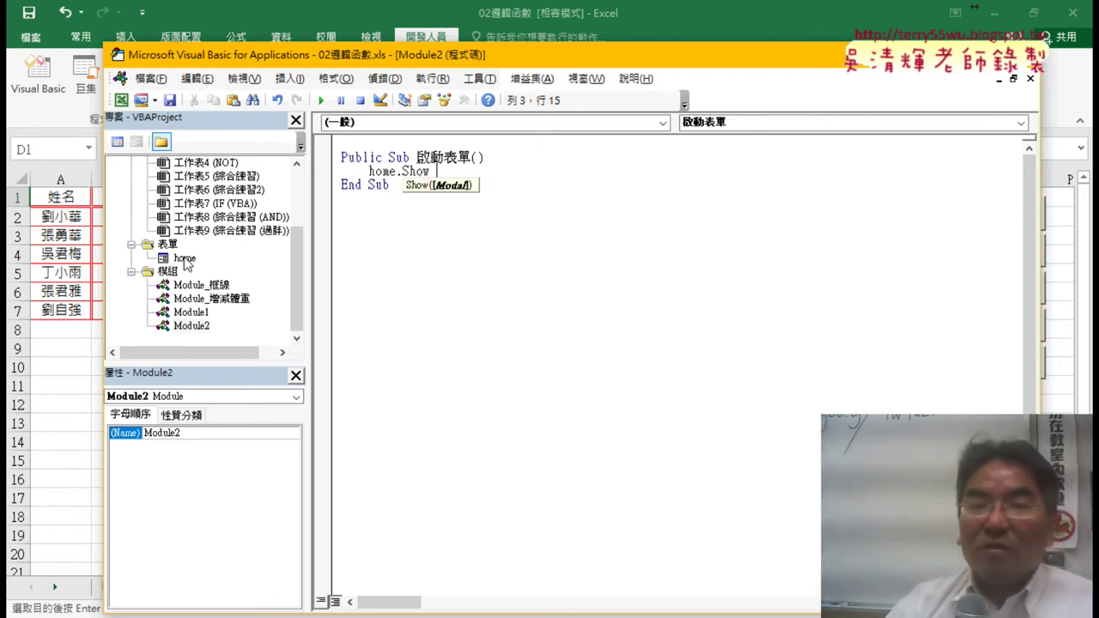
click(570, 366)
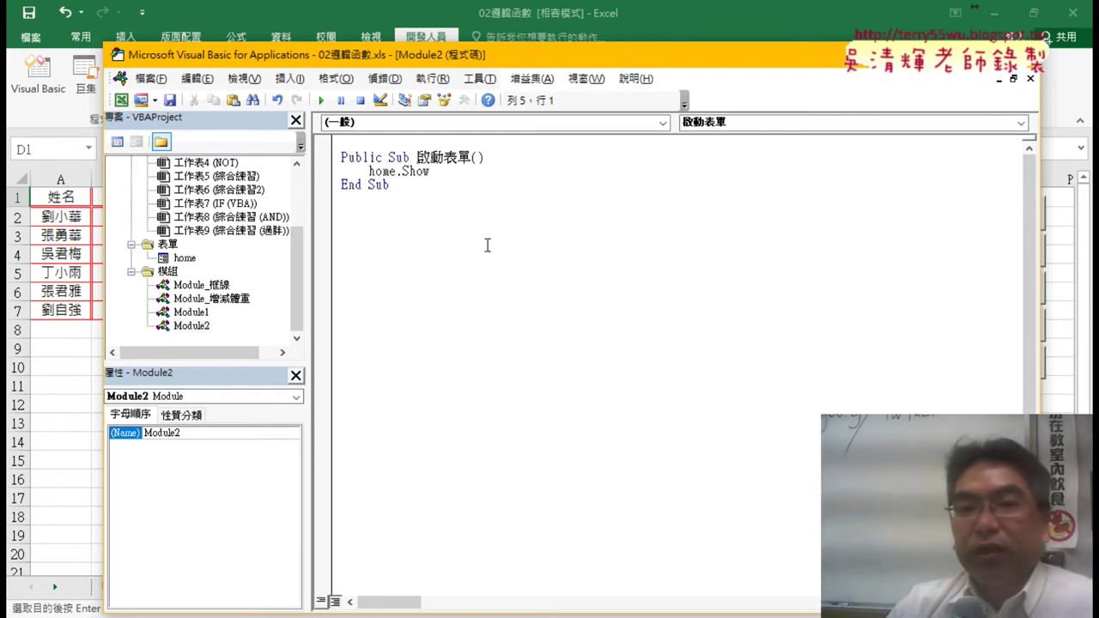
drag(425, 172, 435, 172)
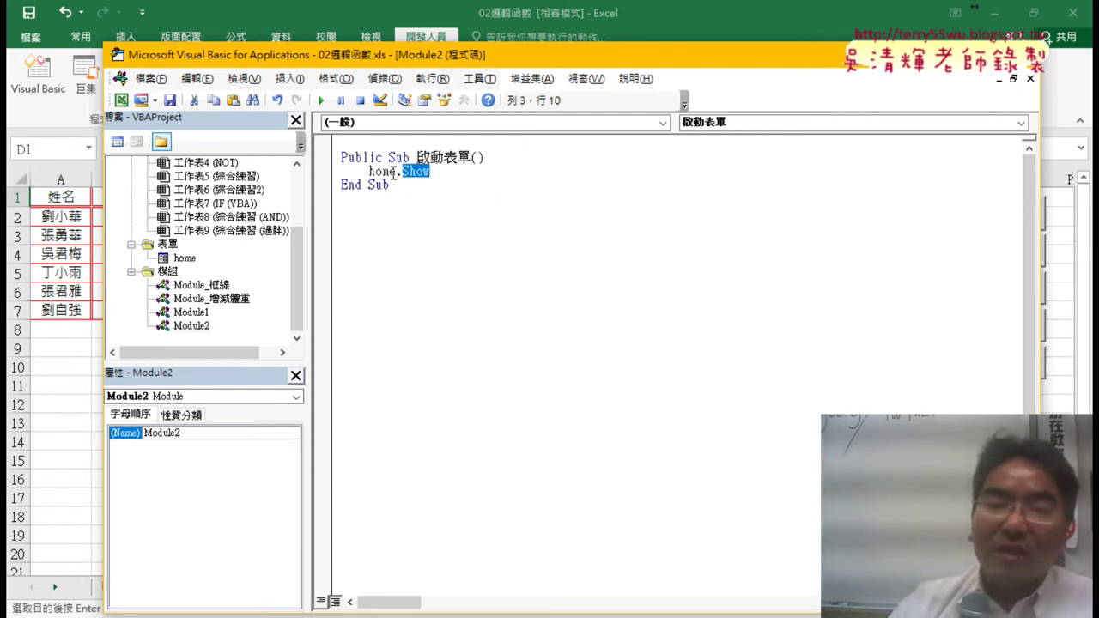
drag(396, 172, 417, 172)
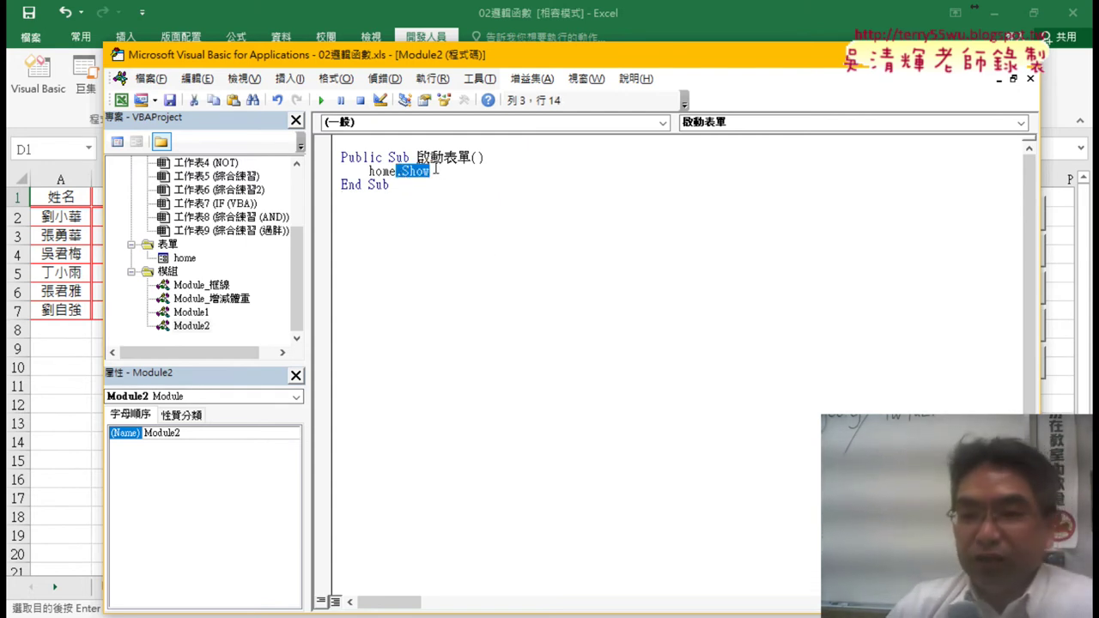
text(.)
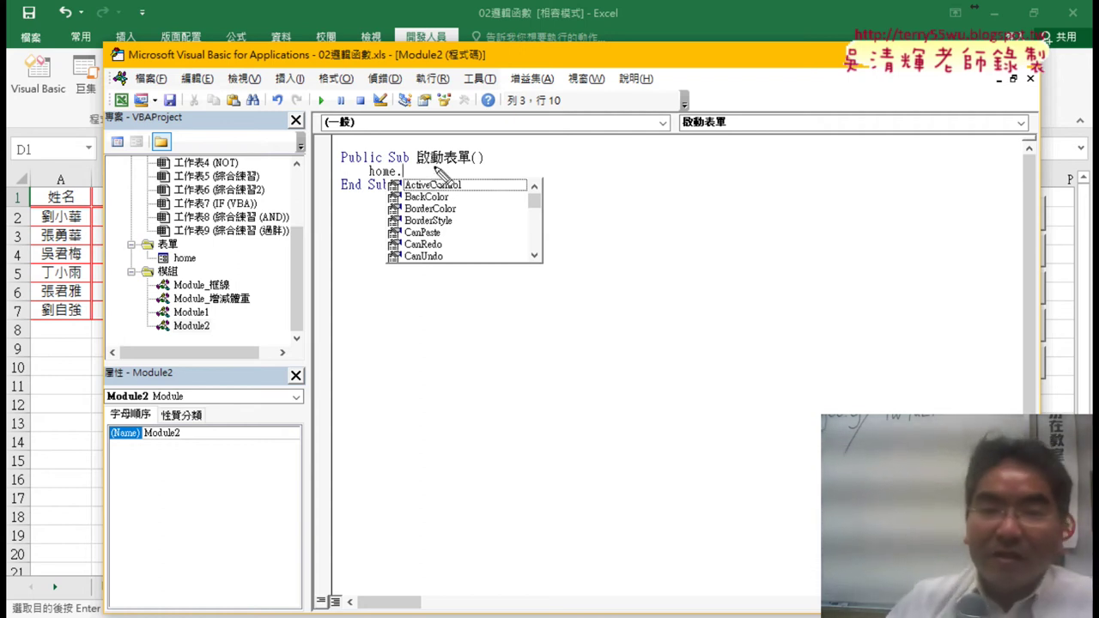
drag(368, 177, 397, 176)
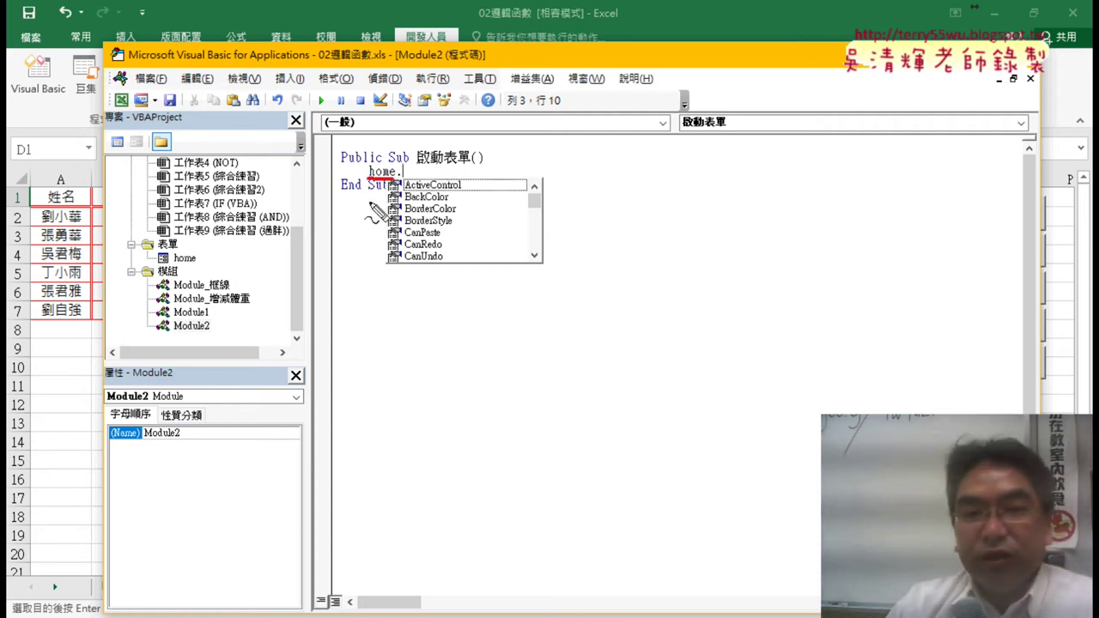
drag(158, 273, 202, 269)
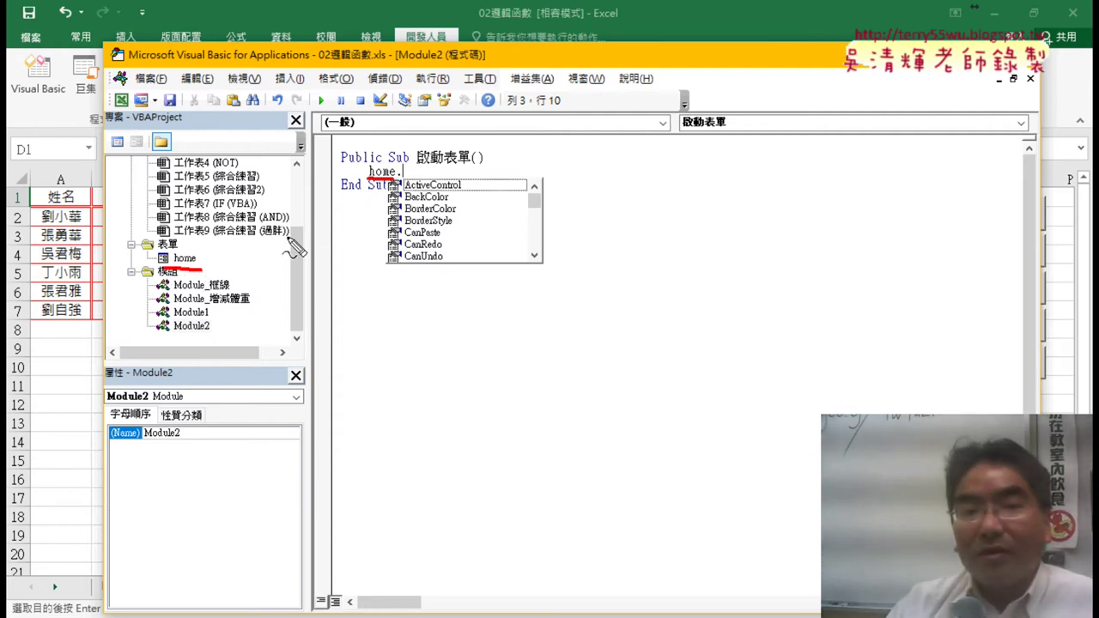
mouse_move(270, 179)
mouse_down()
mouse_move(178, 243)
mouse_move(195, 259)
mouse_up()
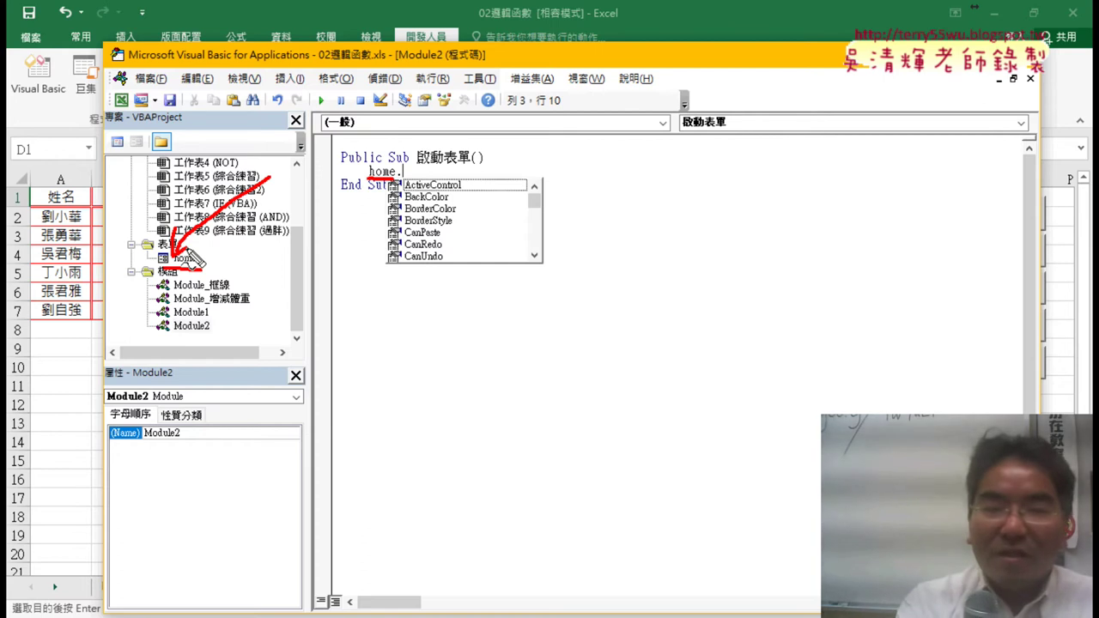
key(Escape)
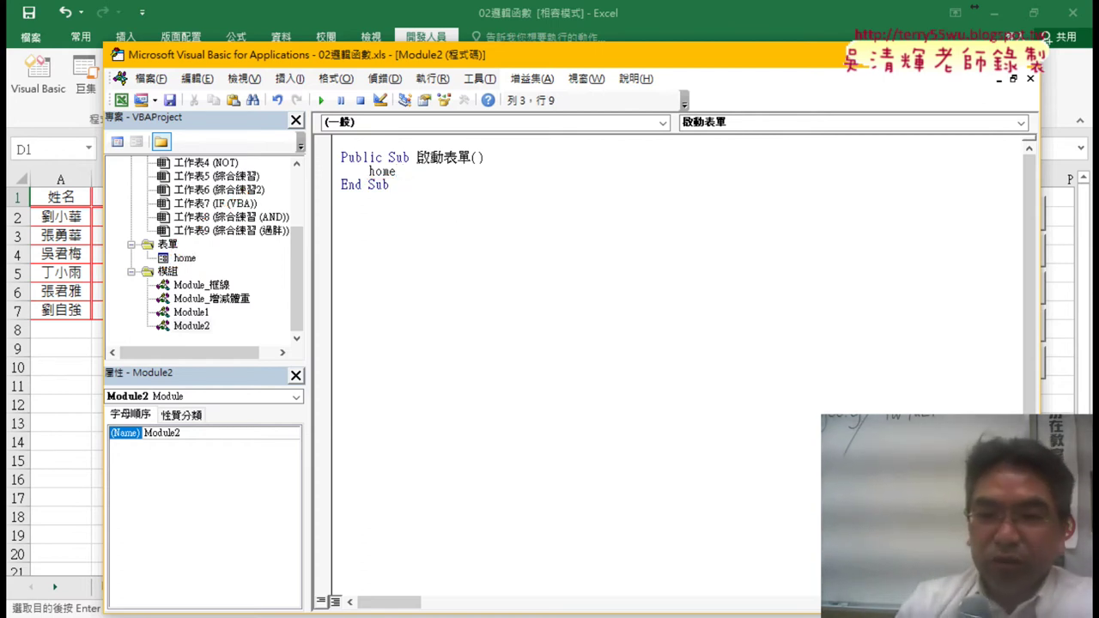
key(ctrl+j)
text(show)
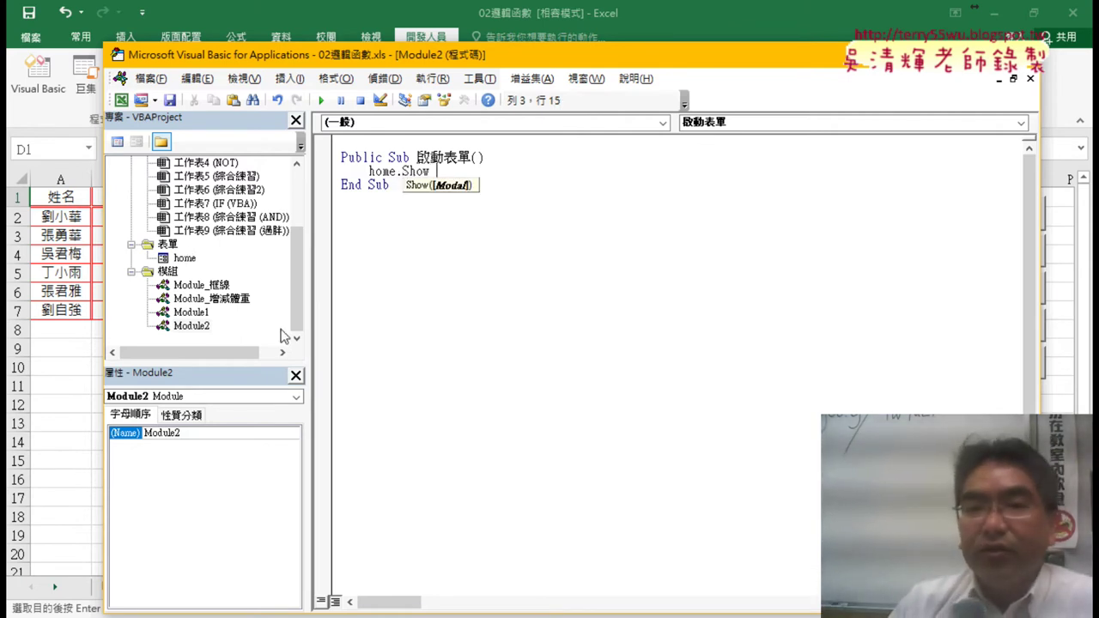
click(589, 318)
key(ctrl+a)
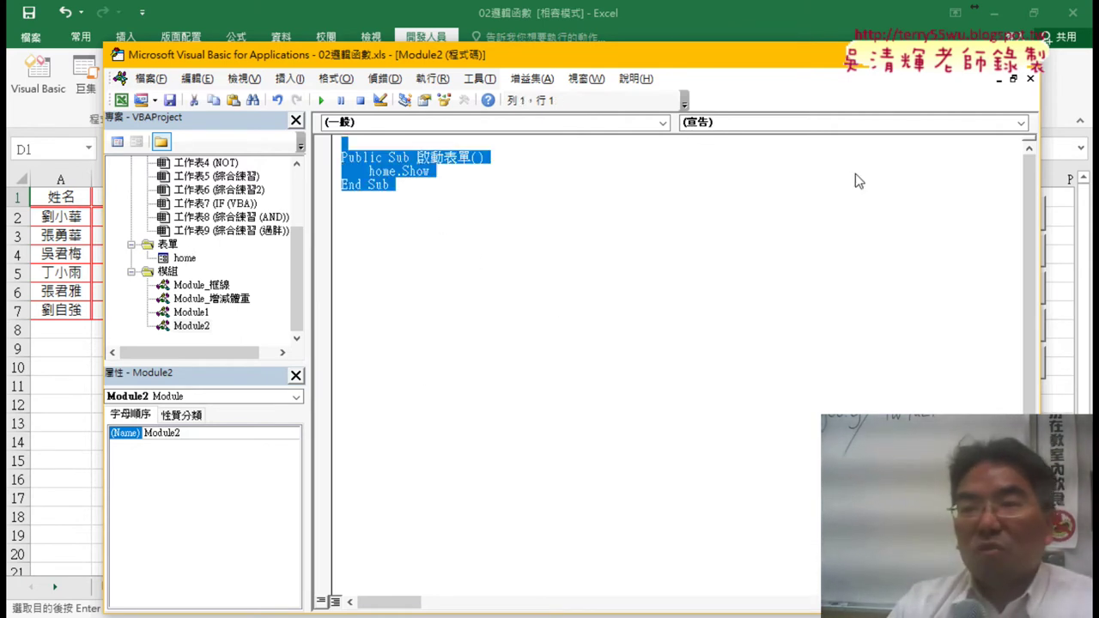
click(1029, 77)
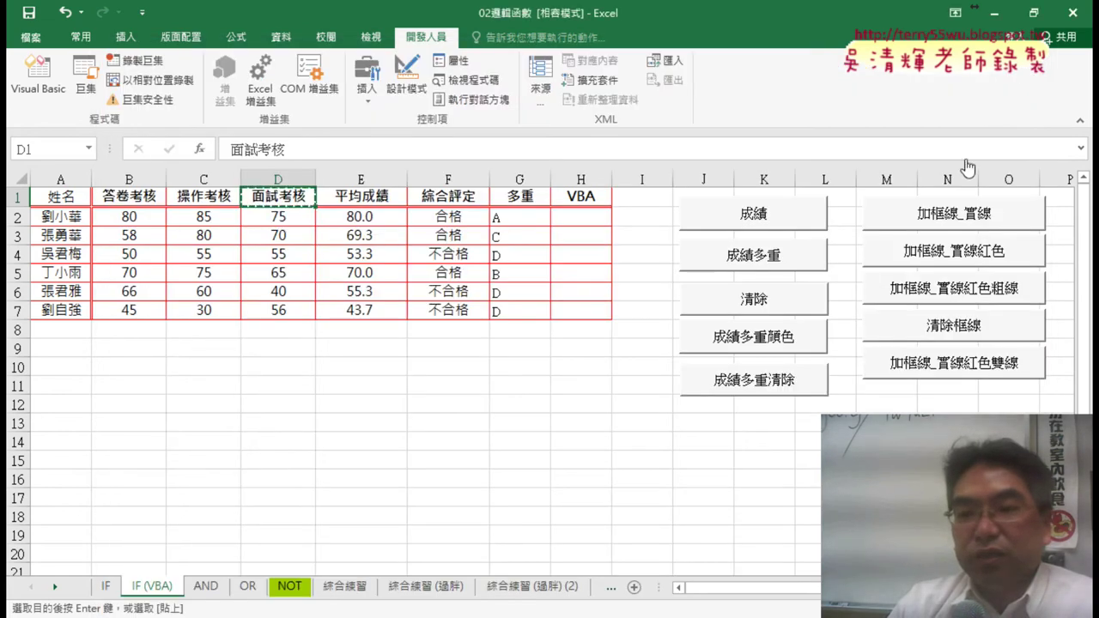
Copy the 成績多重清除 button and place the copy just below it at cell I12
right_click(716, 390)
click(674, 410)
click(674, 411)
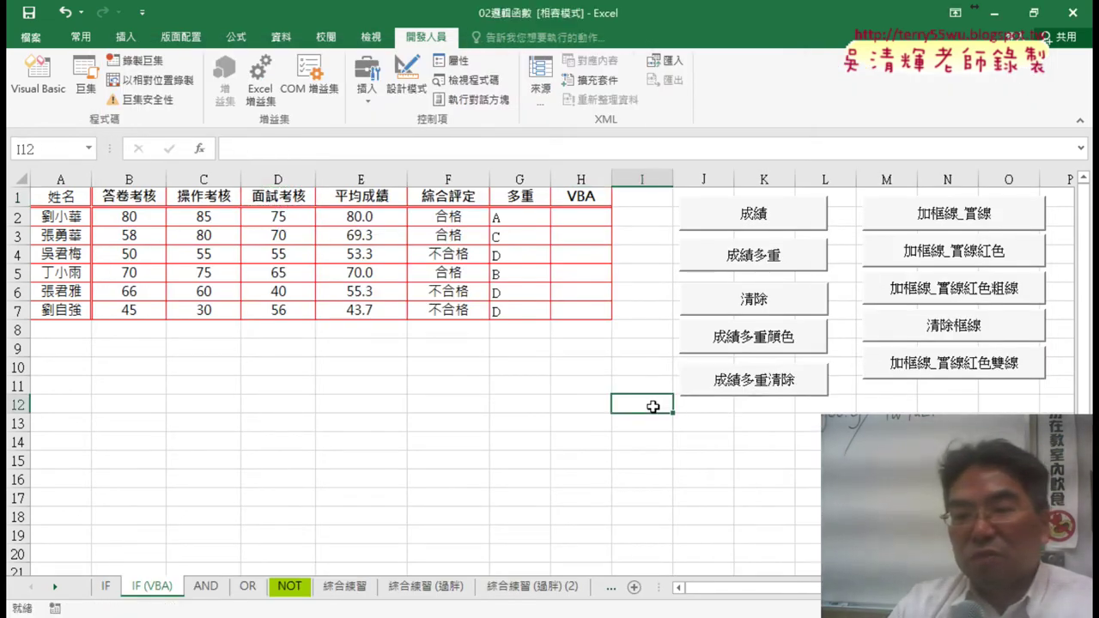
right_click(674, 410)
click(691, 99)
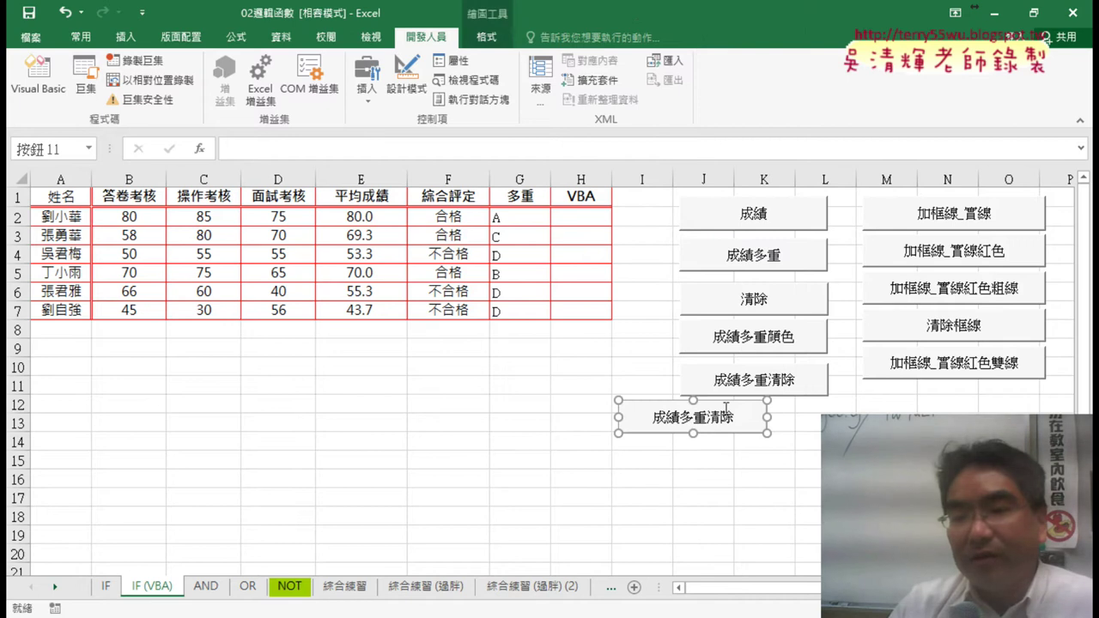
drag(724, 409, 783, 407)
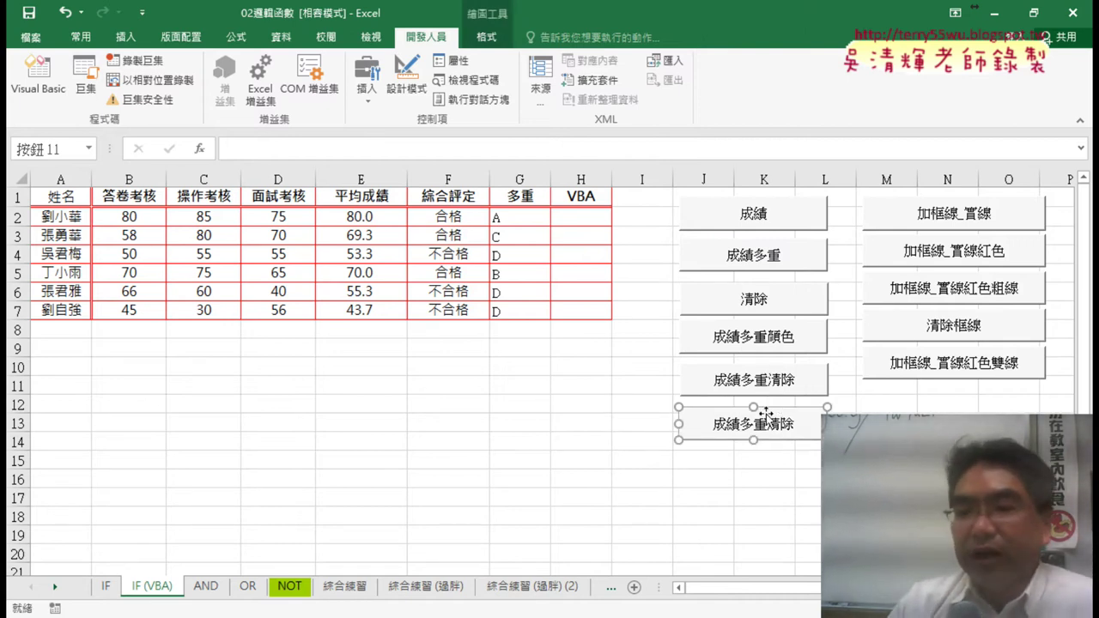
Assign the 啟動表單 macro to the copied button and change its caption to 啟動表單
right_click(767, 418)
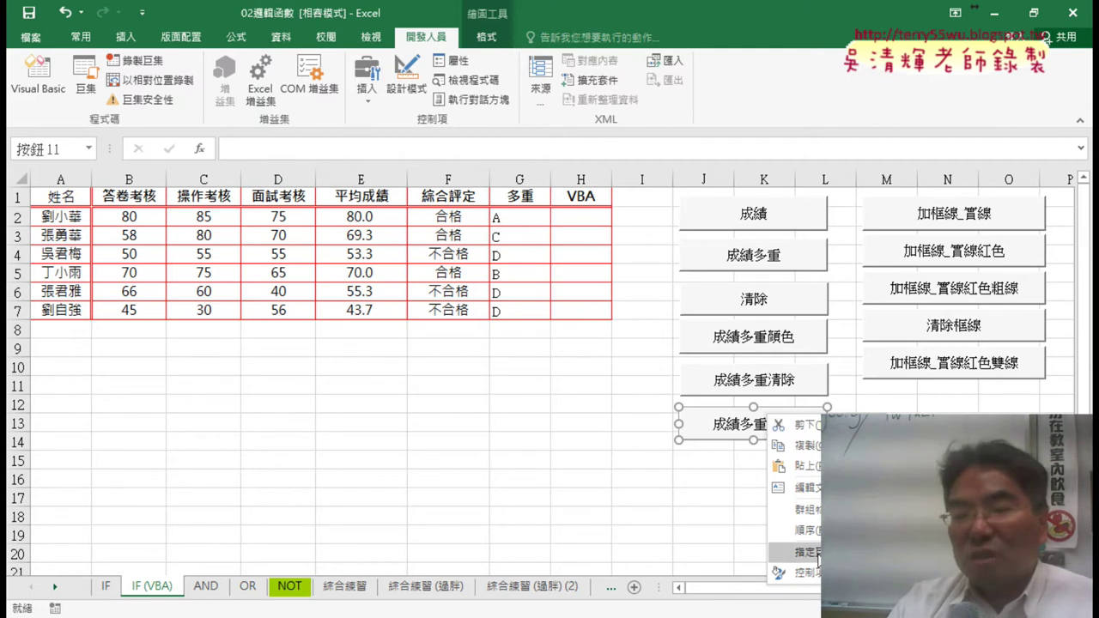
click(811, 552)
click(692, 452)
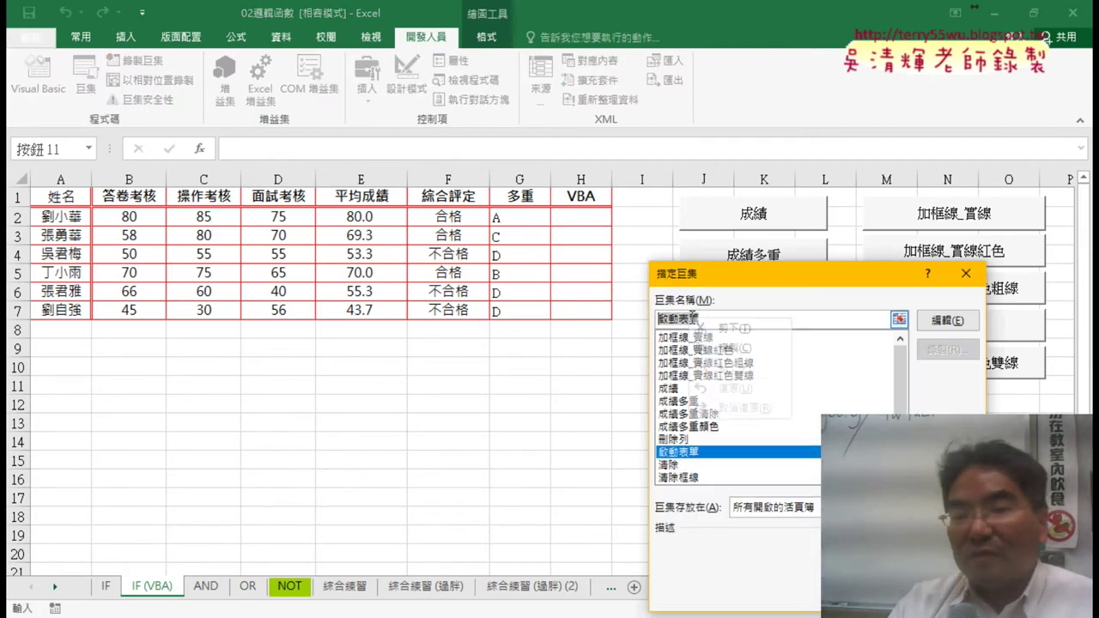
key(Return)
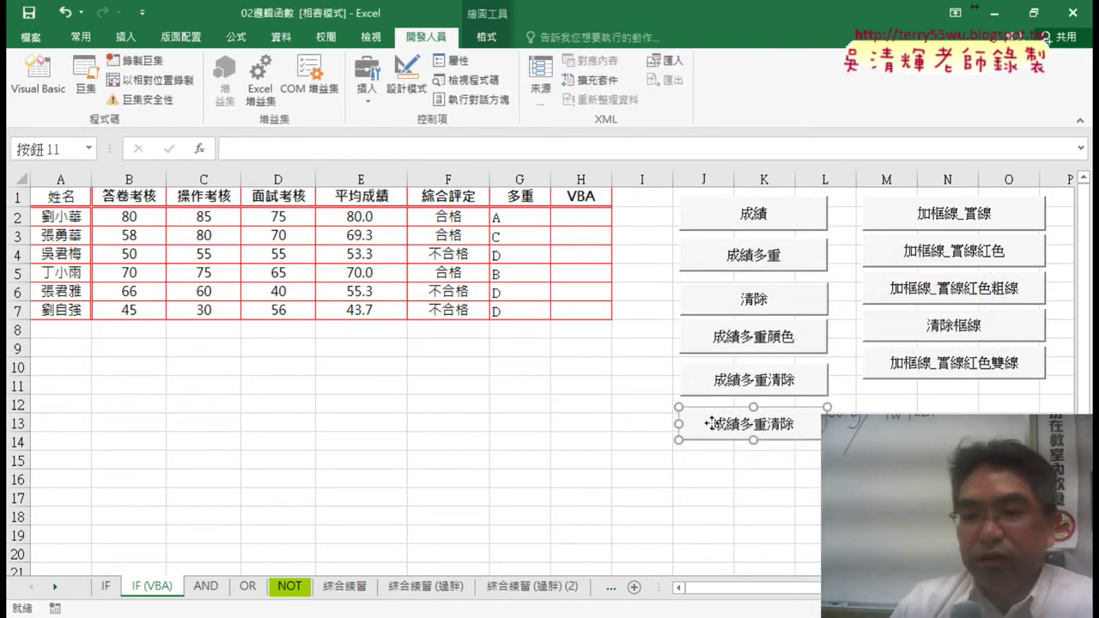
key(Delete)
key(Delete)
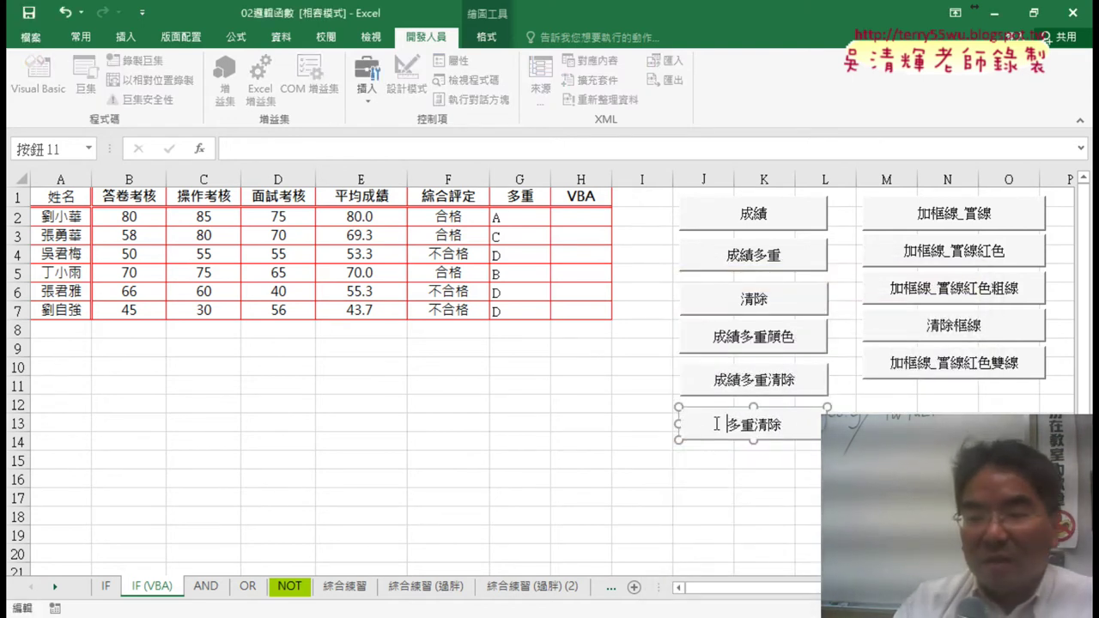
key(Delete)
key(Delete)
key(Delete)
text(啟動表單)
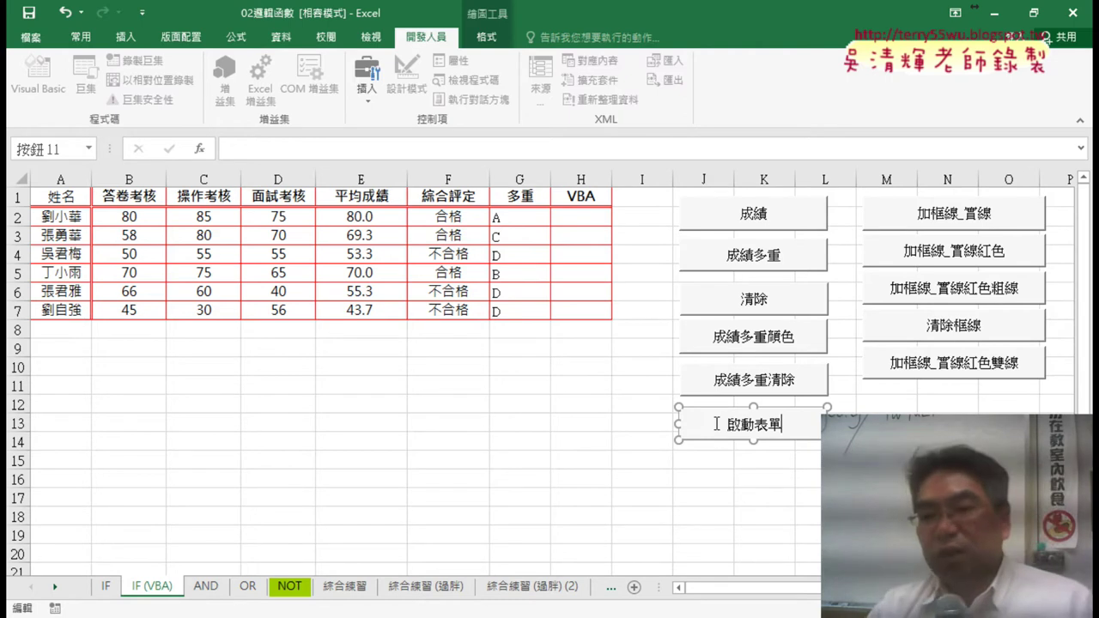
click(755, 533)
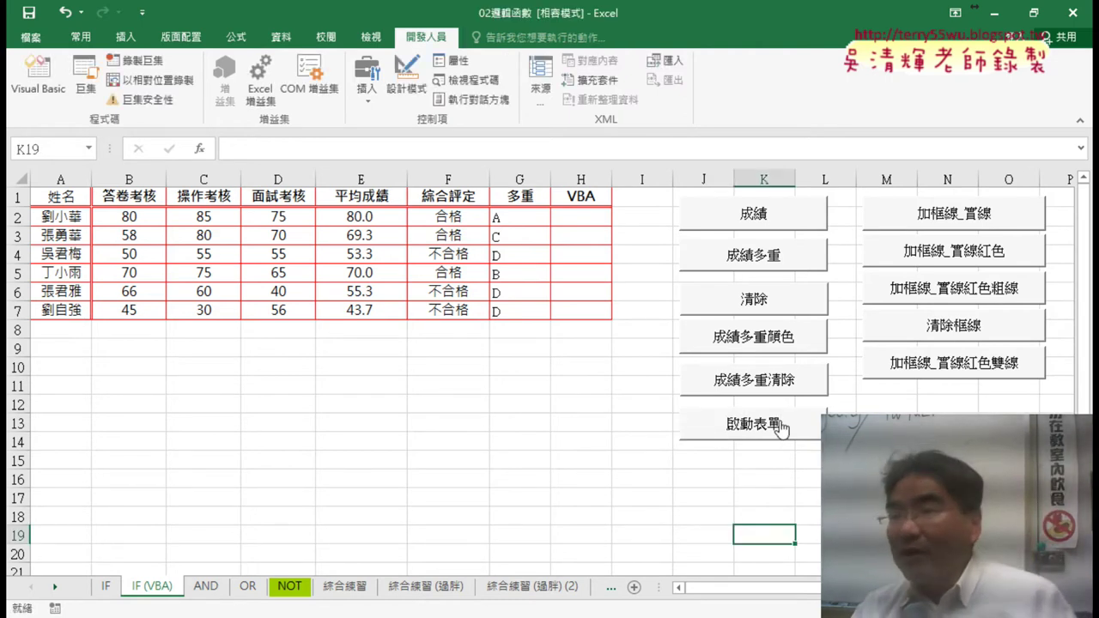
click(781, 425)
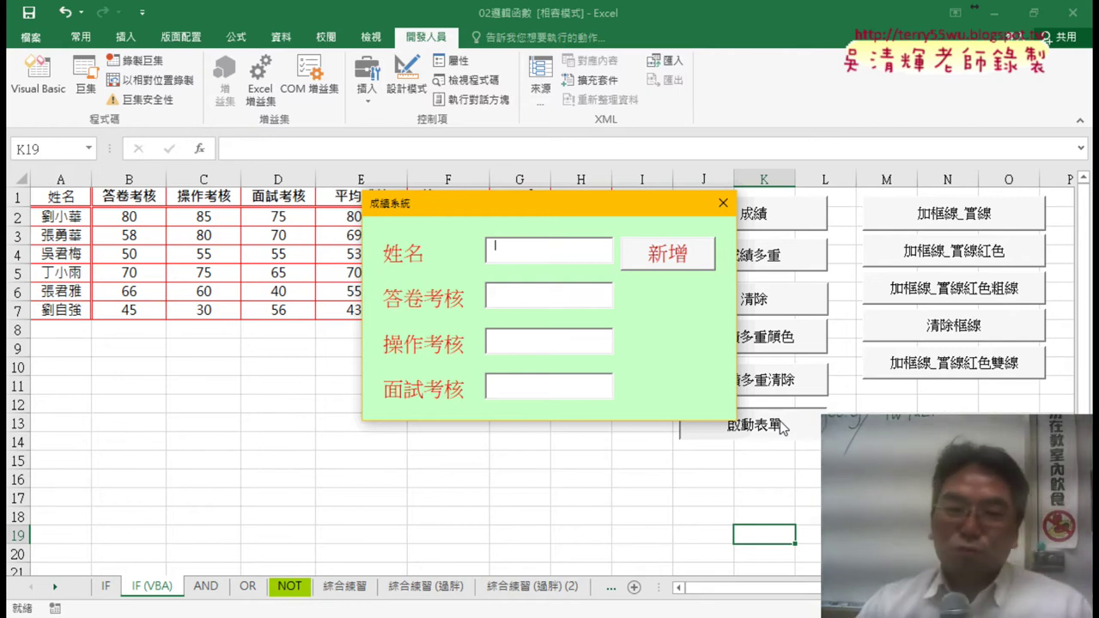
click(723, 202)
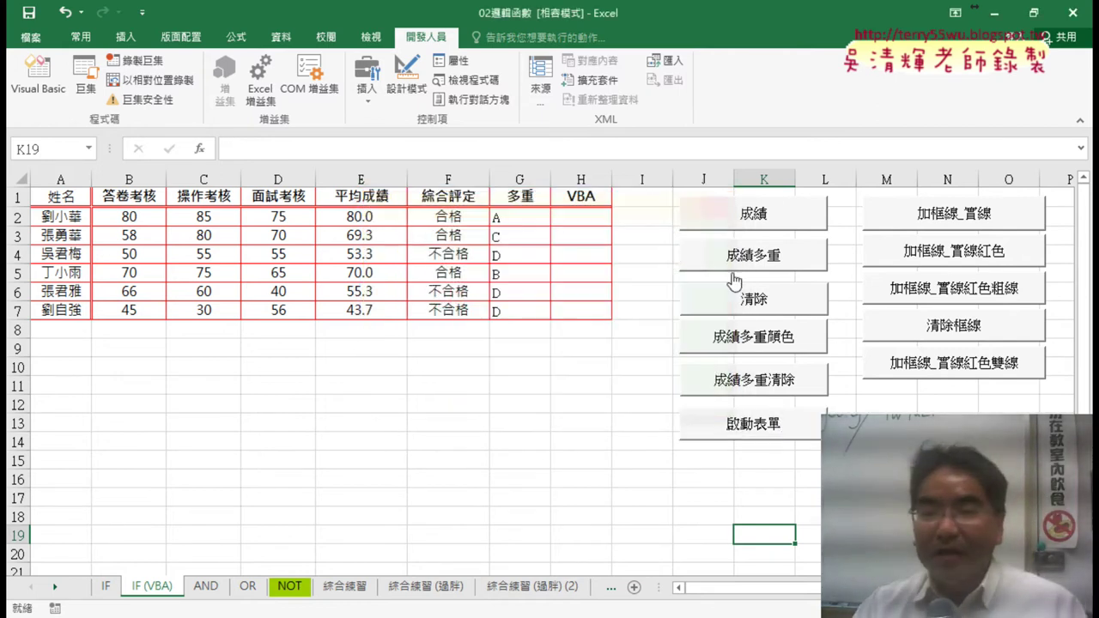
click(756, 429)
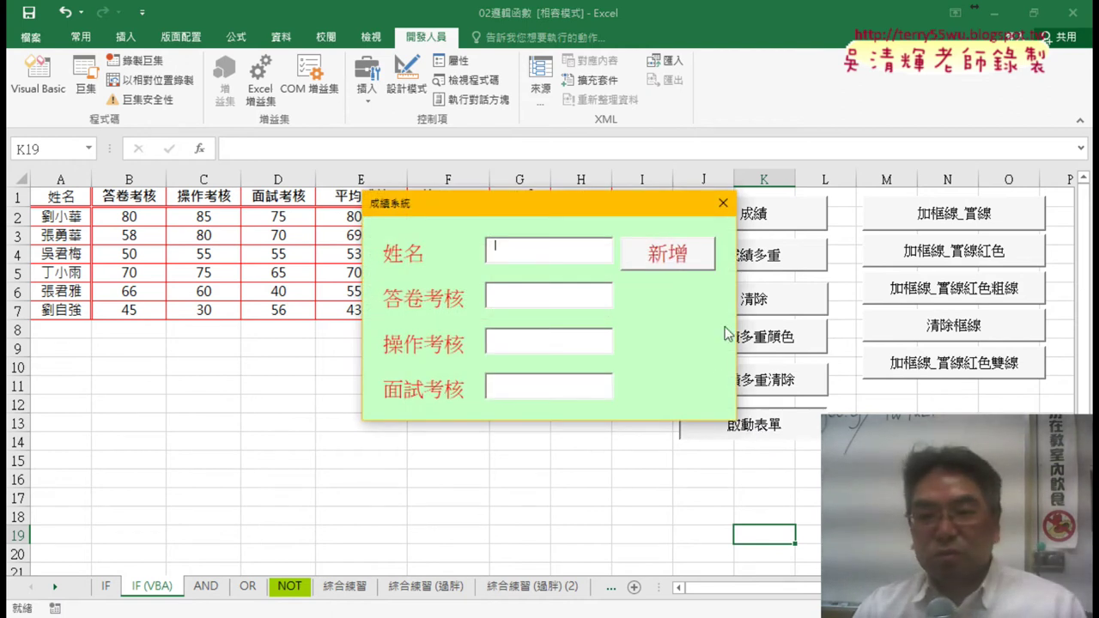
click(722, 203)
click(765, 425)
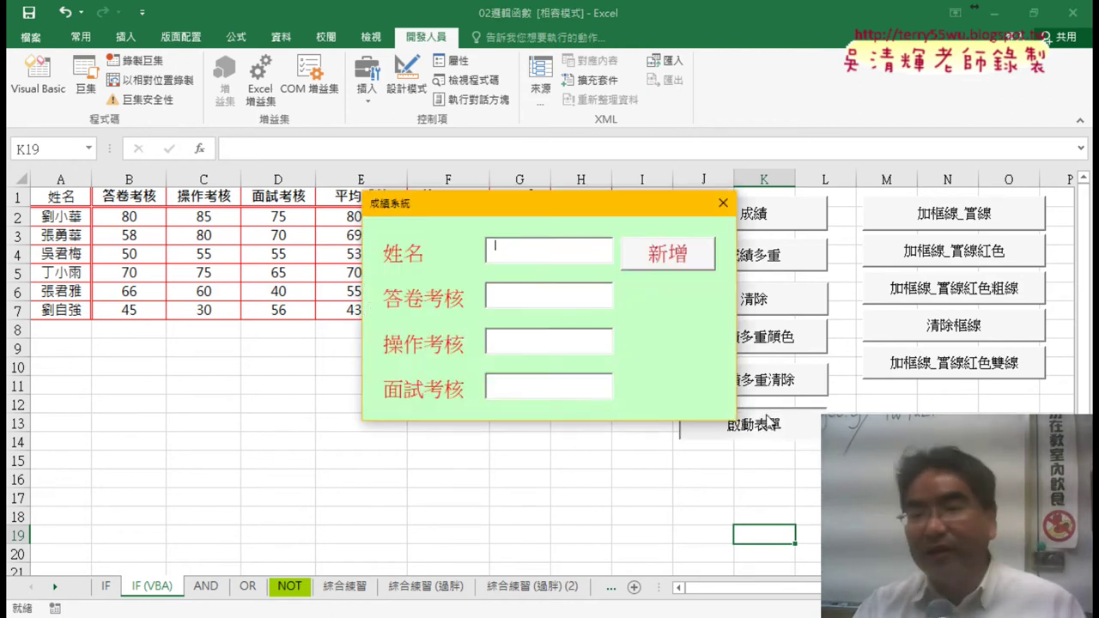
click(723, 202)
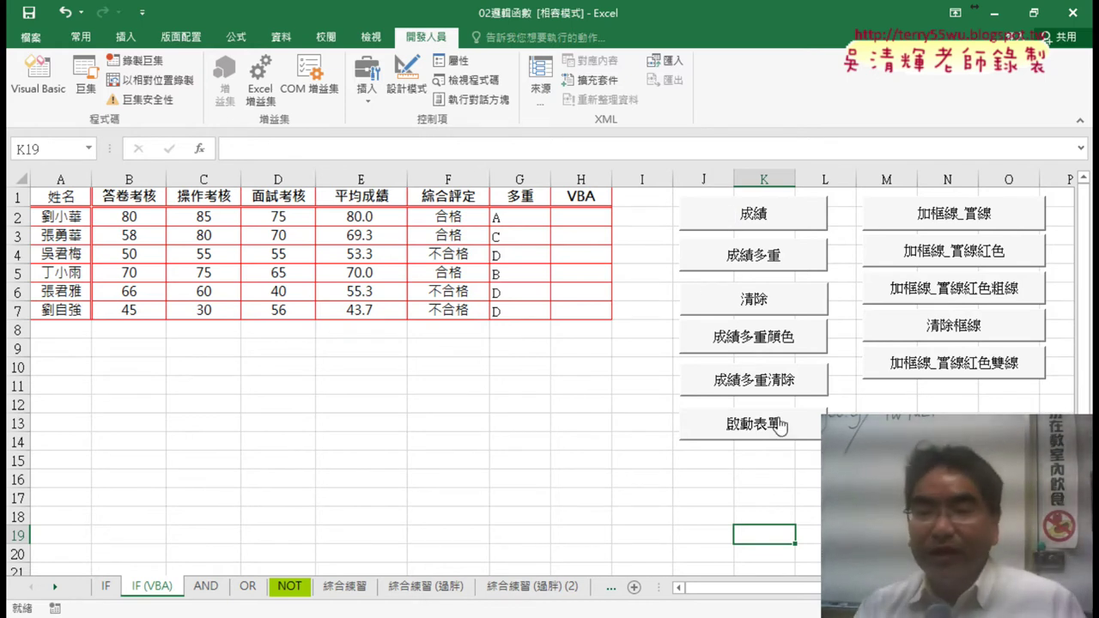
click(780, 424)
click(719, 204)
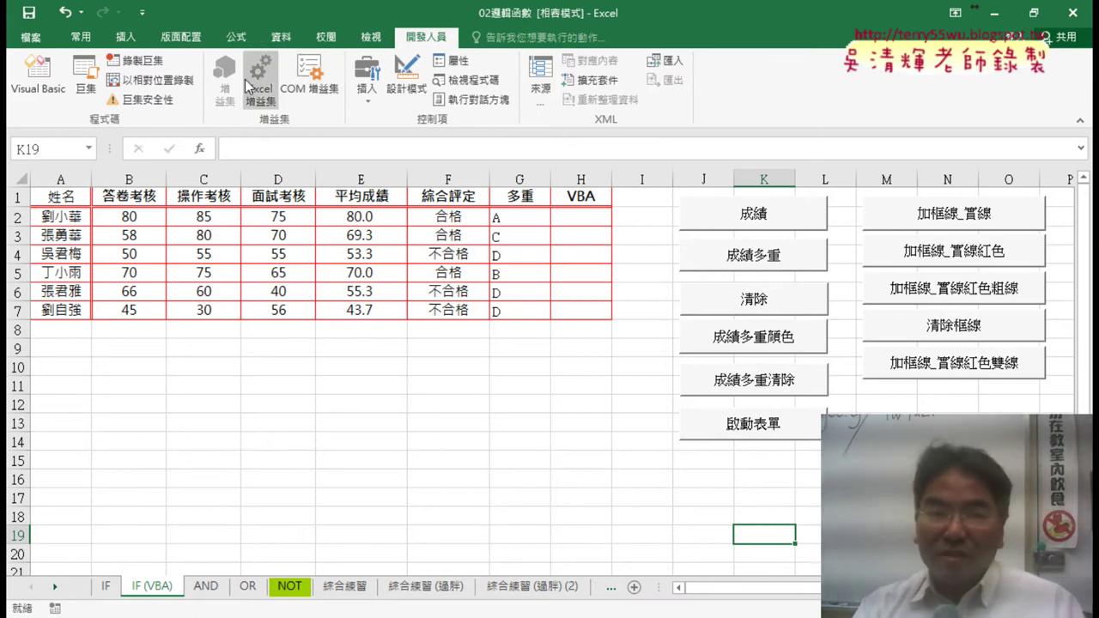
Open the VBA editor and display the ThisWorkbook code window from the project tree
click(52, 92)
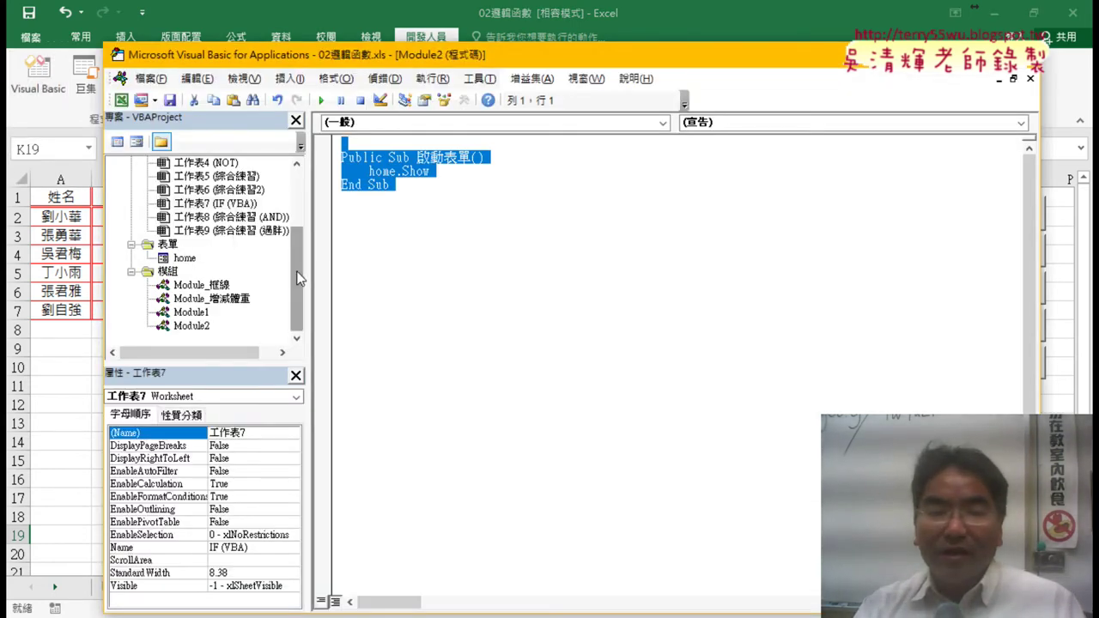
drag(295, 263, 220, 170)
click(219, 166)
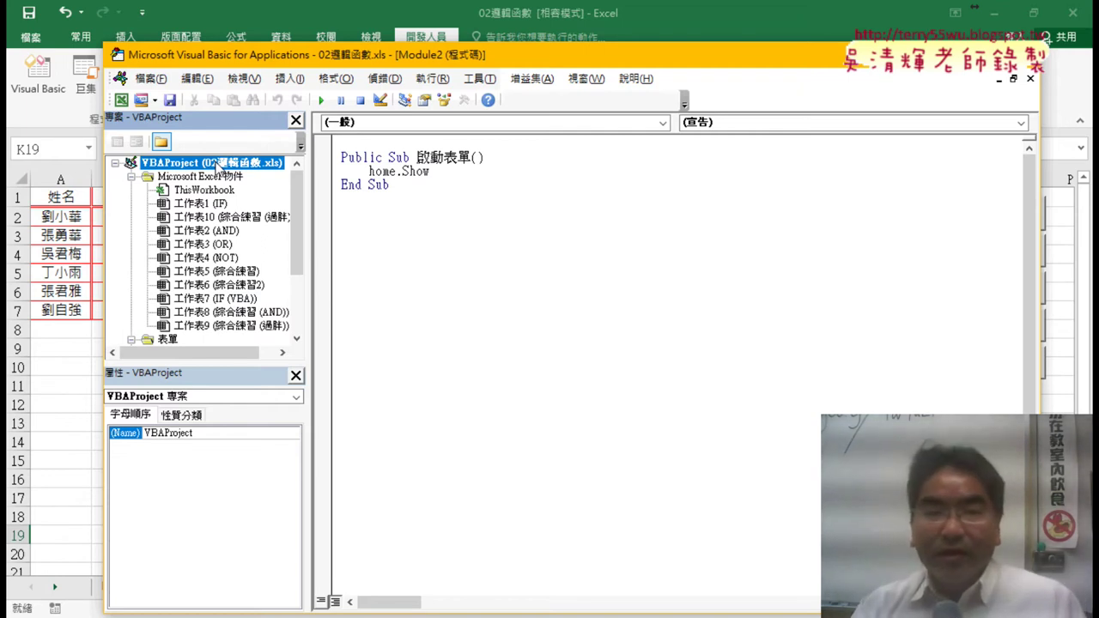
drag(315, 59, 341, 26)
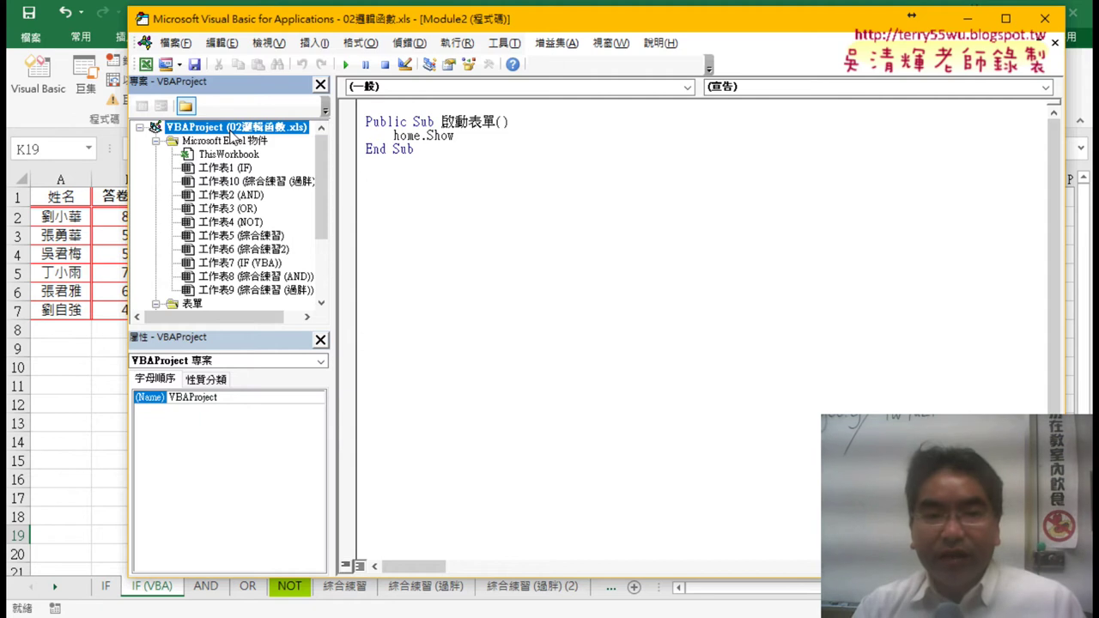
click(235, 156)
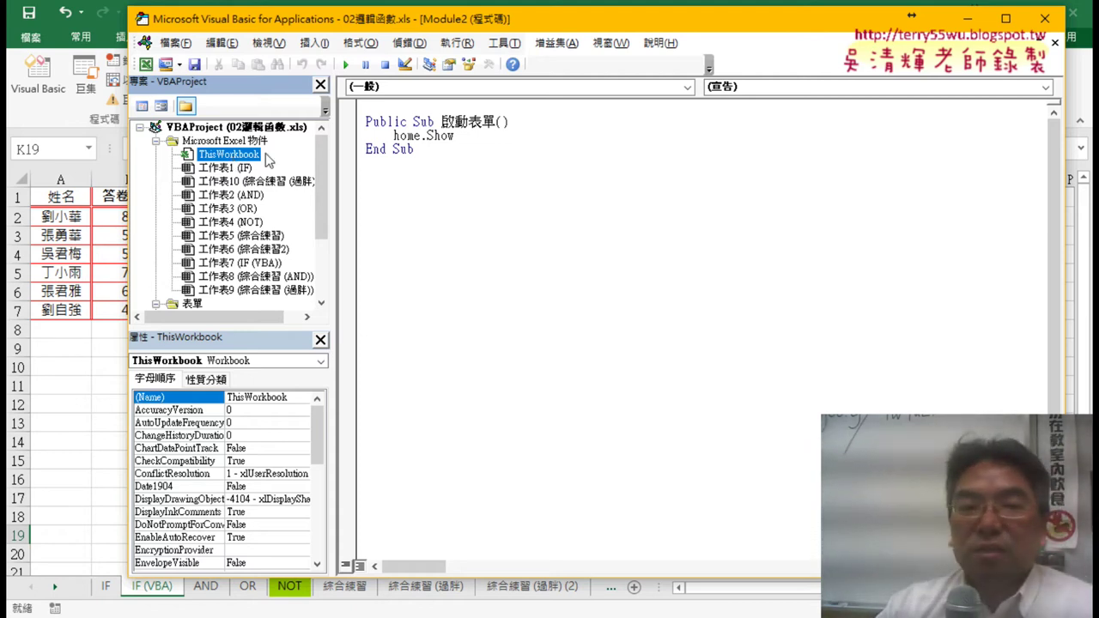
double_click(242, 157)
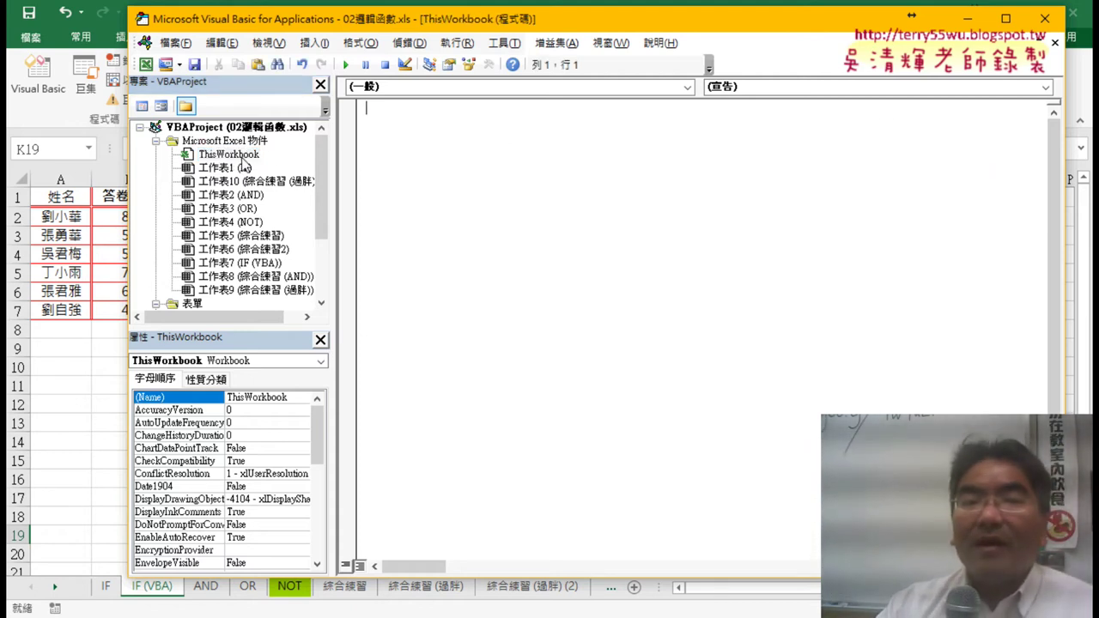
Create the Workbook_Open event procedure and type home.Show inside it
click(453, 88)
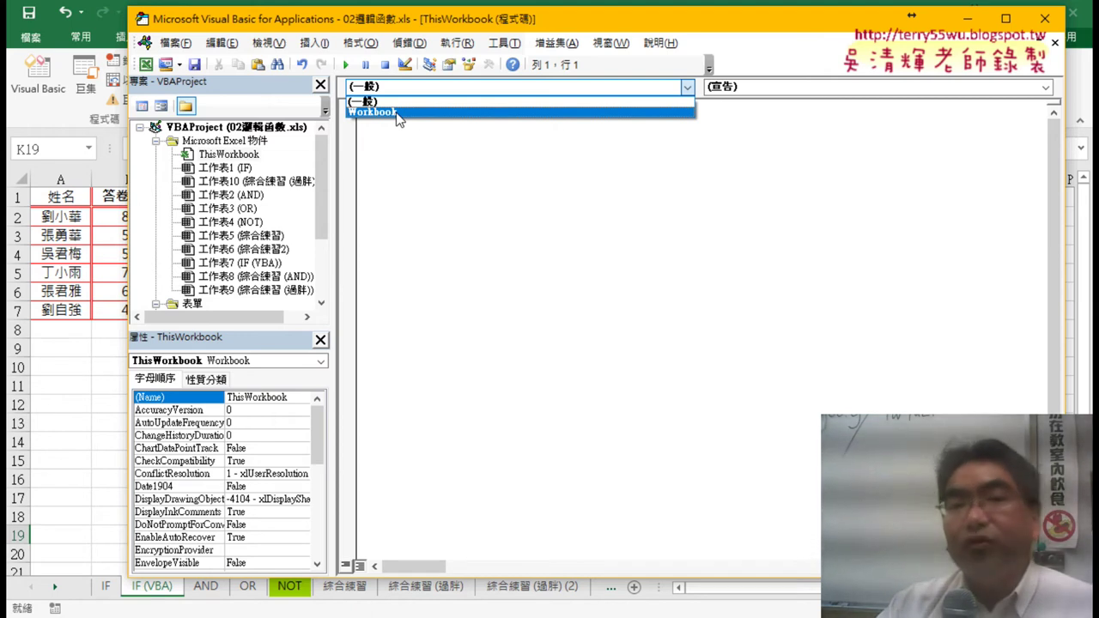
click(398, 114)
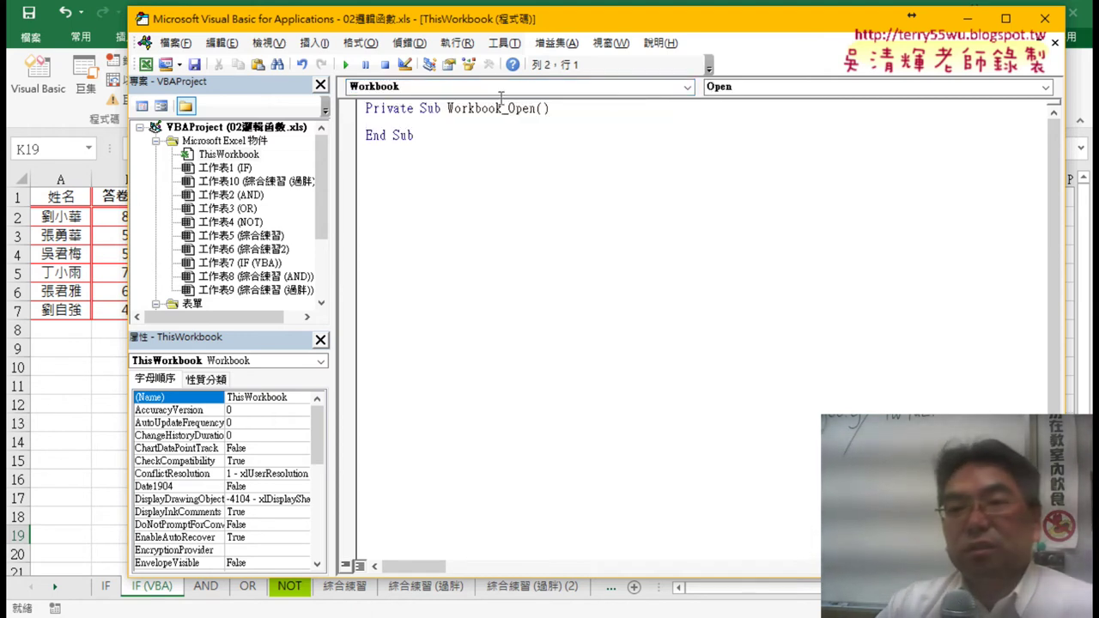
click(767, 86)
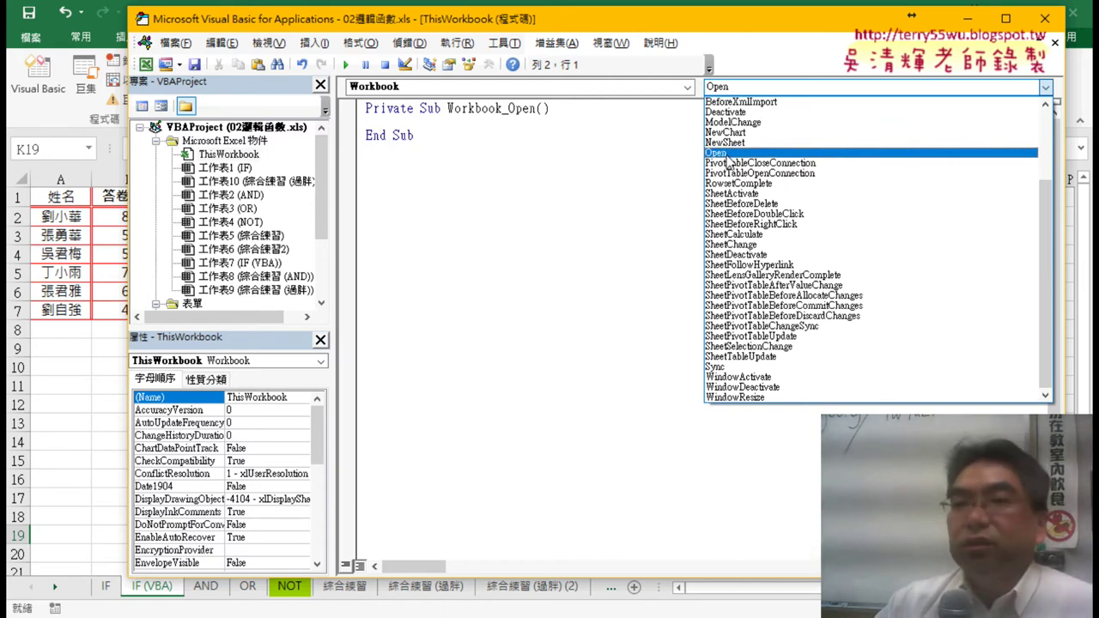
click(727, 155)
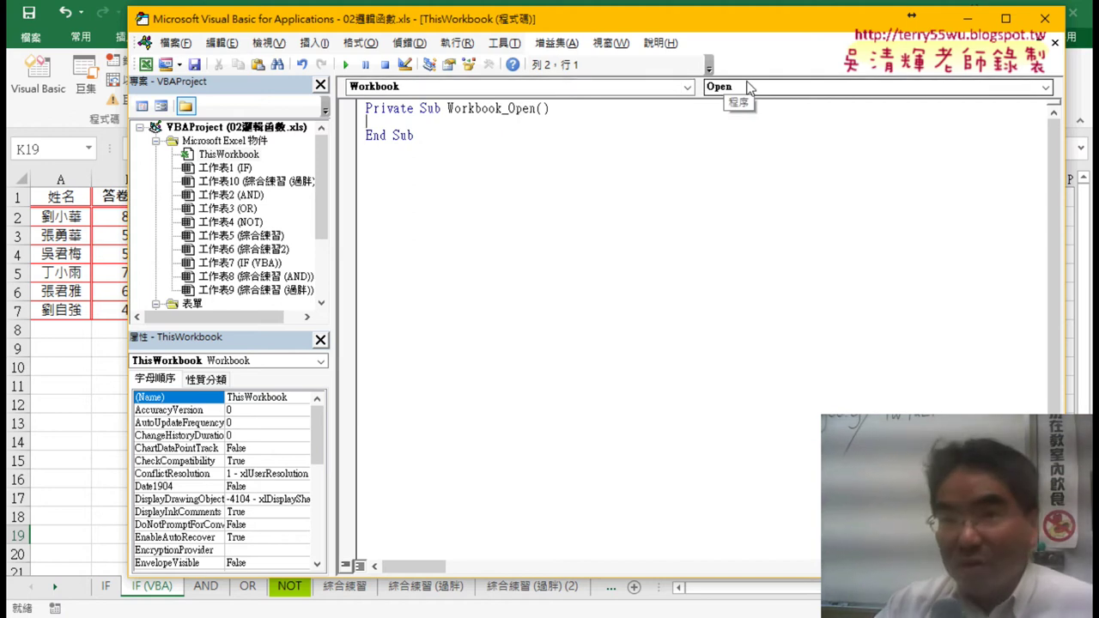
drag(420, 108, 448, 108)
click(436, 125)
text(h)
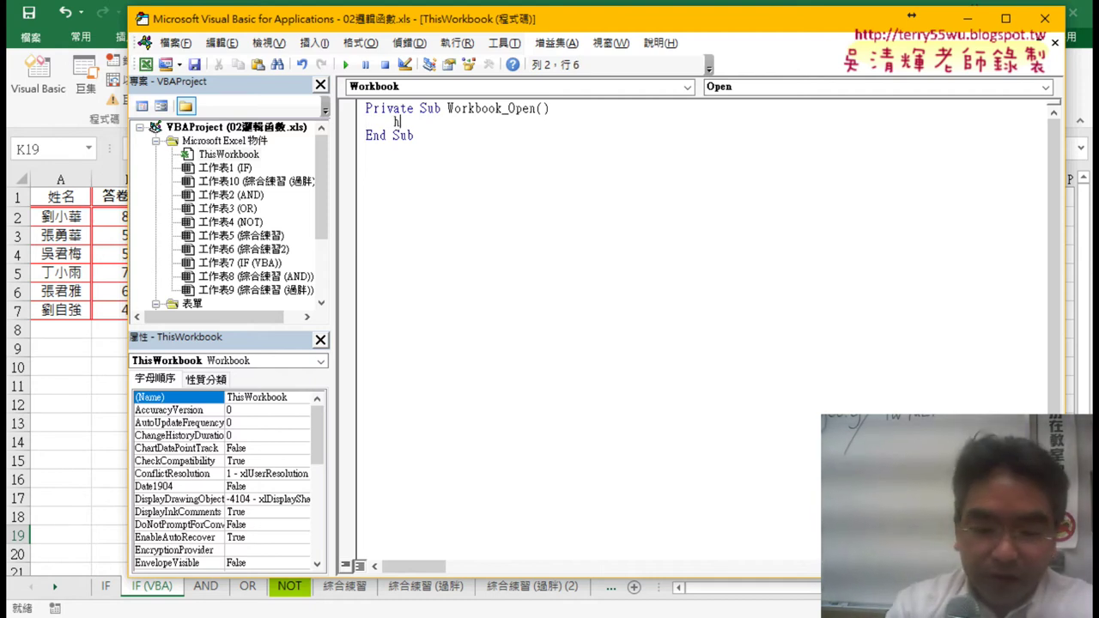
text(ome)
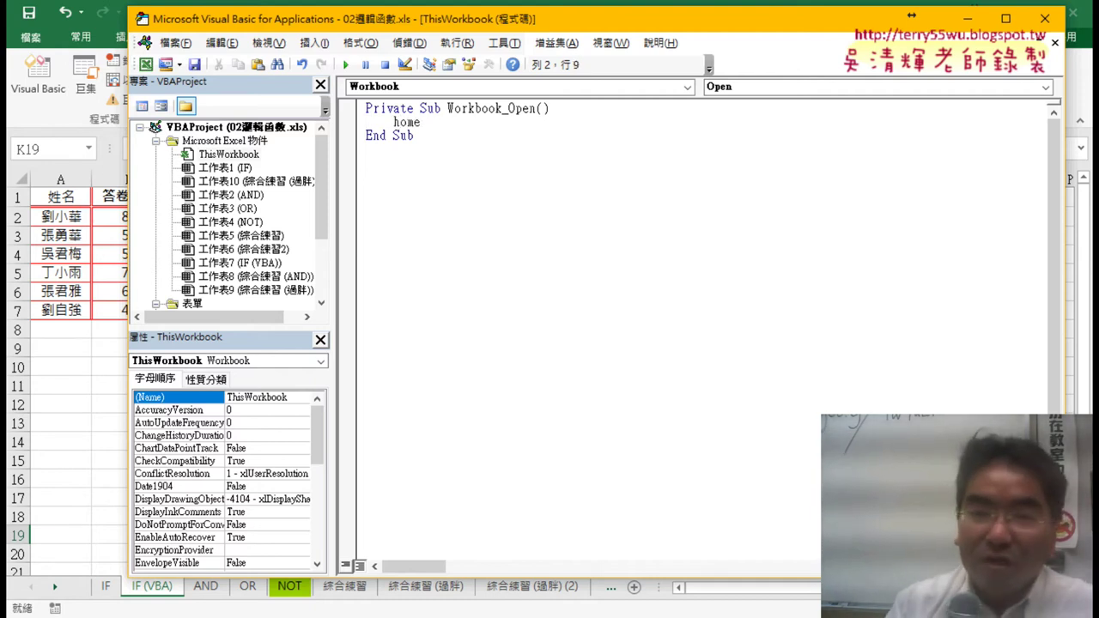
text(.sh)
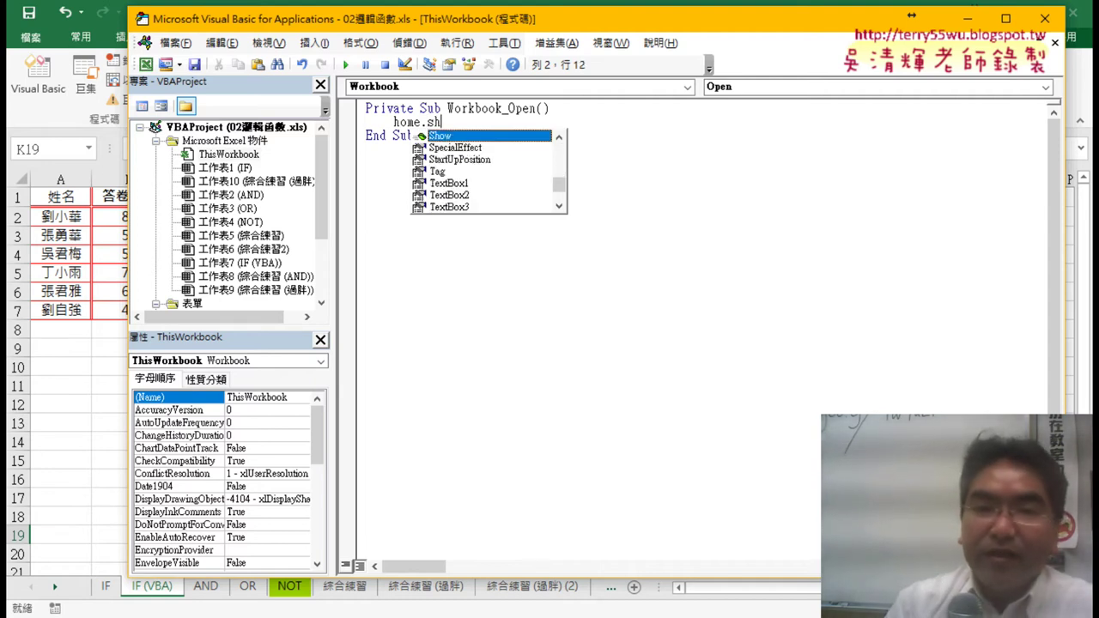
text(ow)
drag(455, 122, 394, 124)
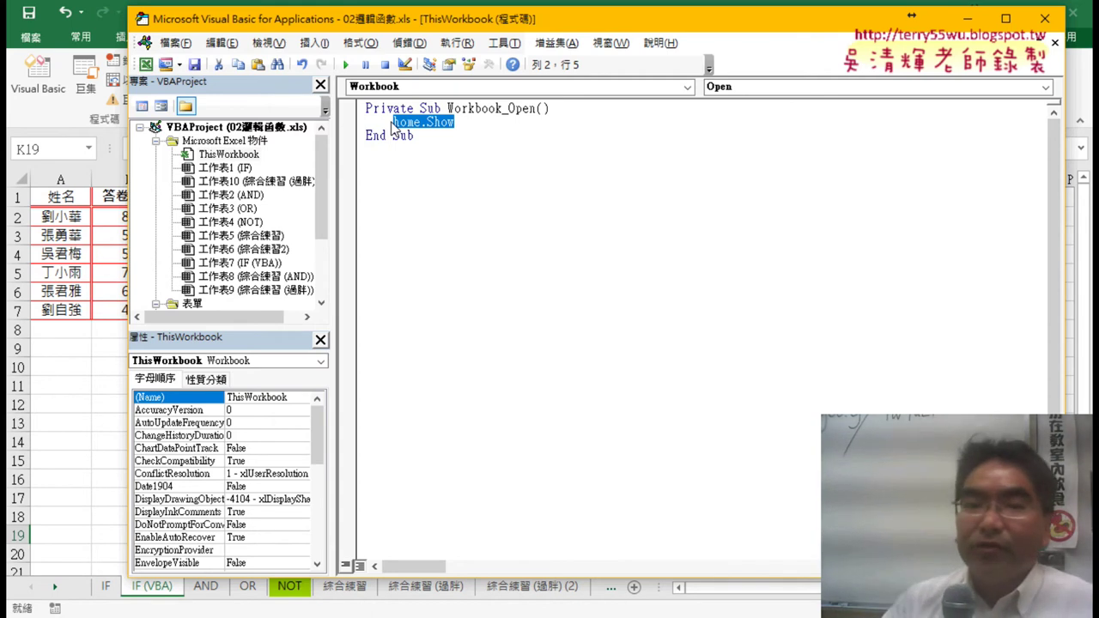
Add a blank line after home.Show and copy the 加框線_實線紅色雙線 name from Module_框線
click(465, 122)
key(Return)
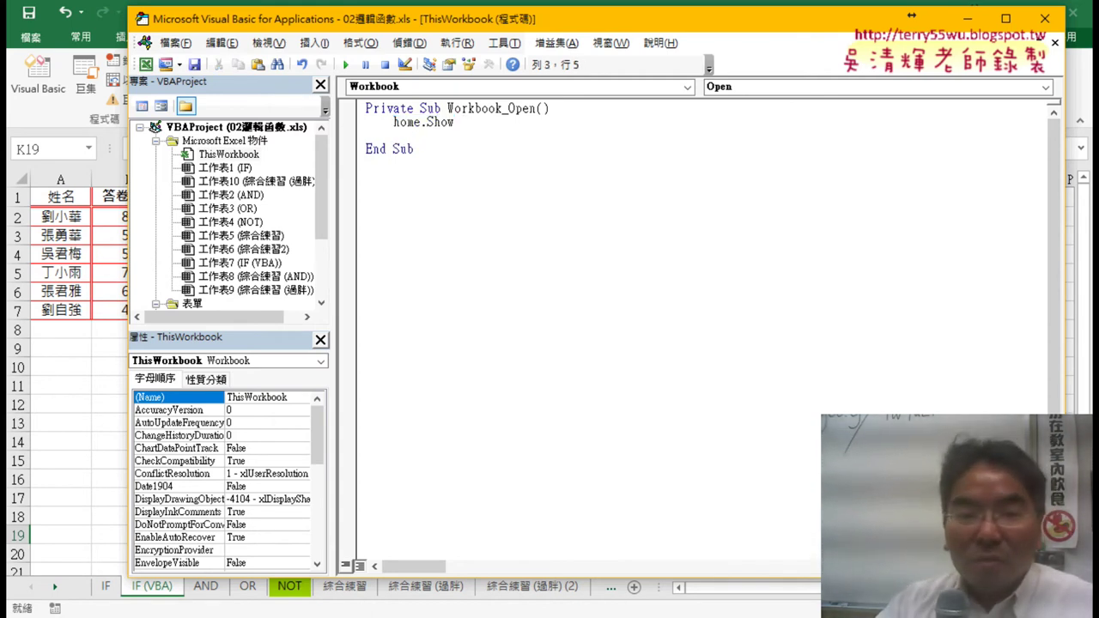
drag(324, 226, 322, 300)
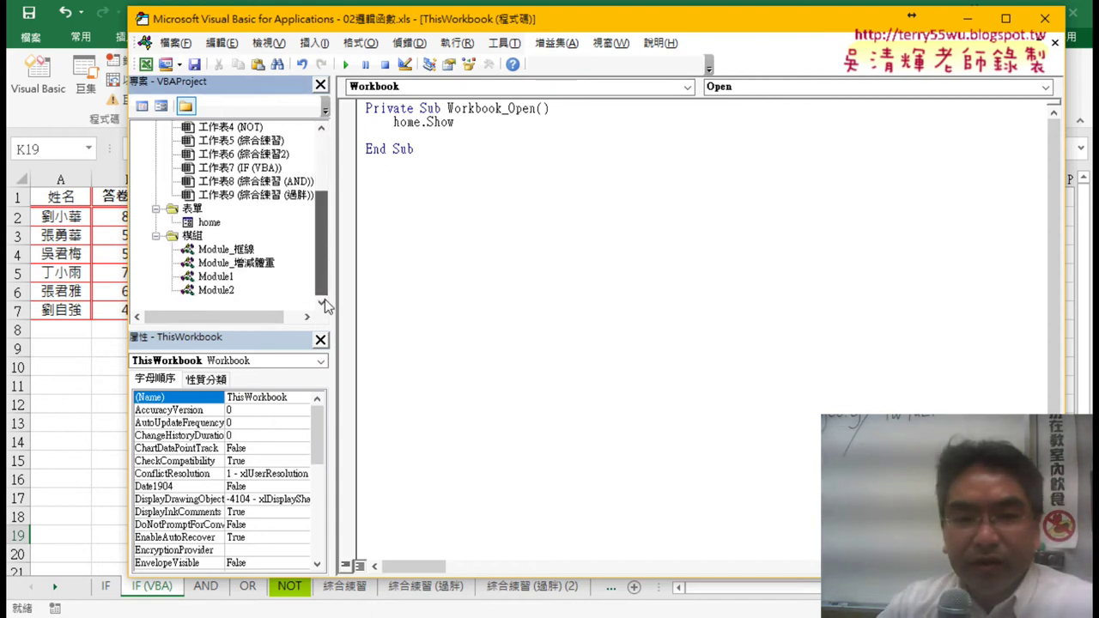
double_click(225, 250)
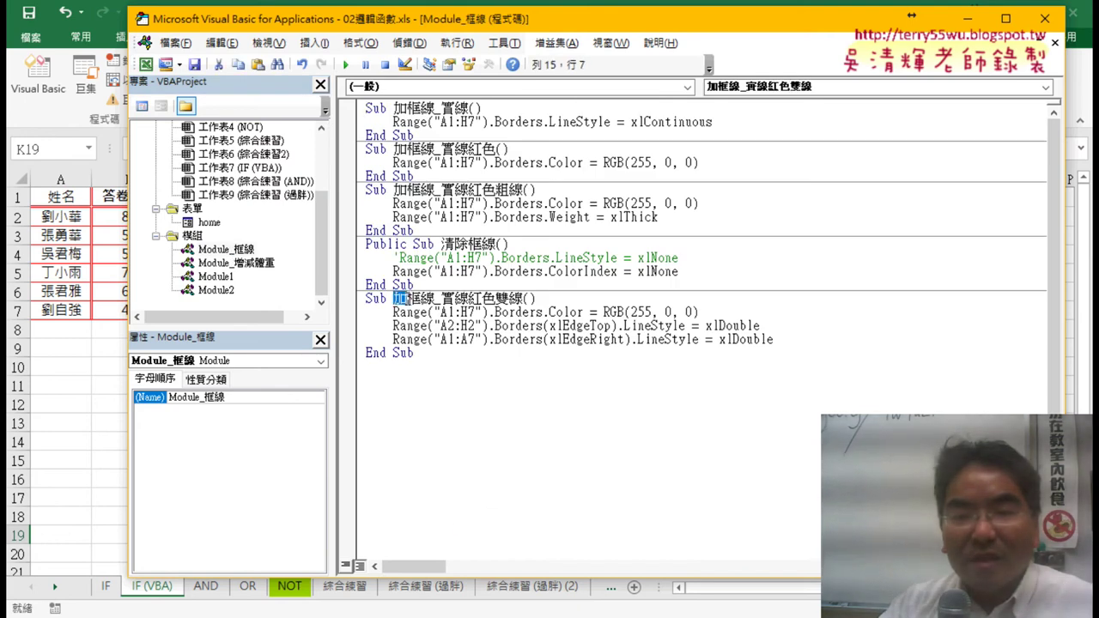
drag(394, 298, 522, 298)
right_click(479, 298)
click(485, 327)
drag(789, 339, 340, 313)
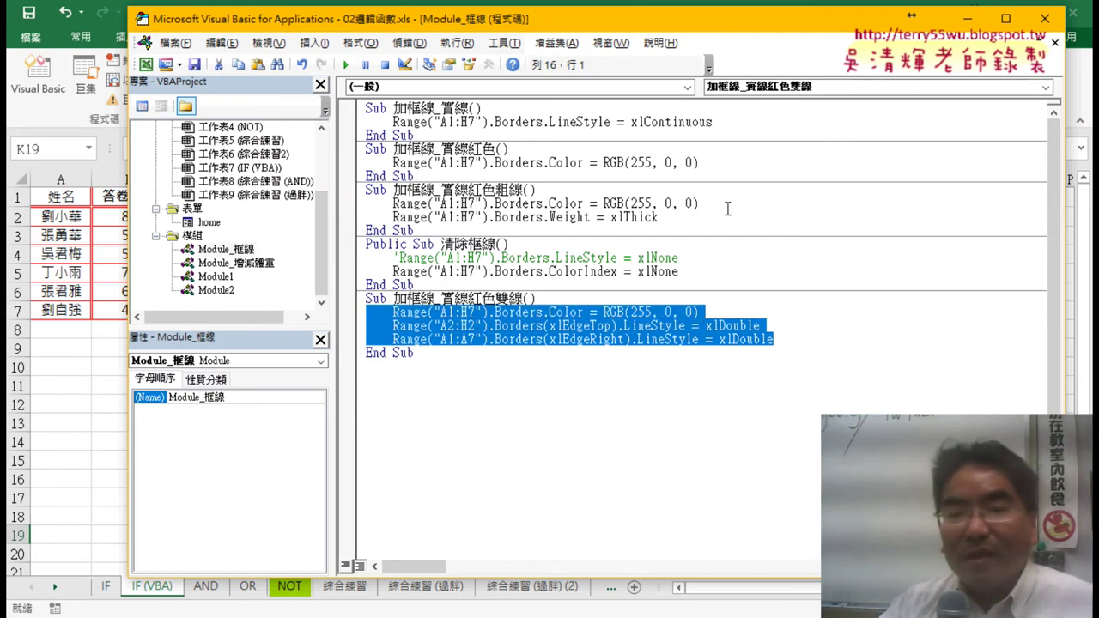
drag(393, 298, 524, 298)
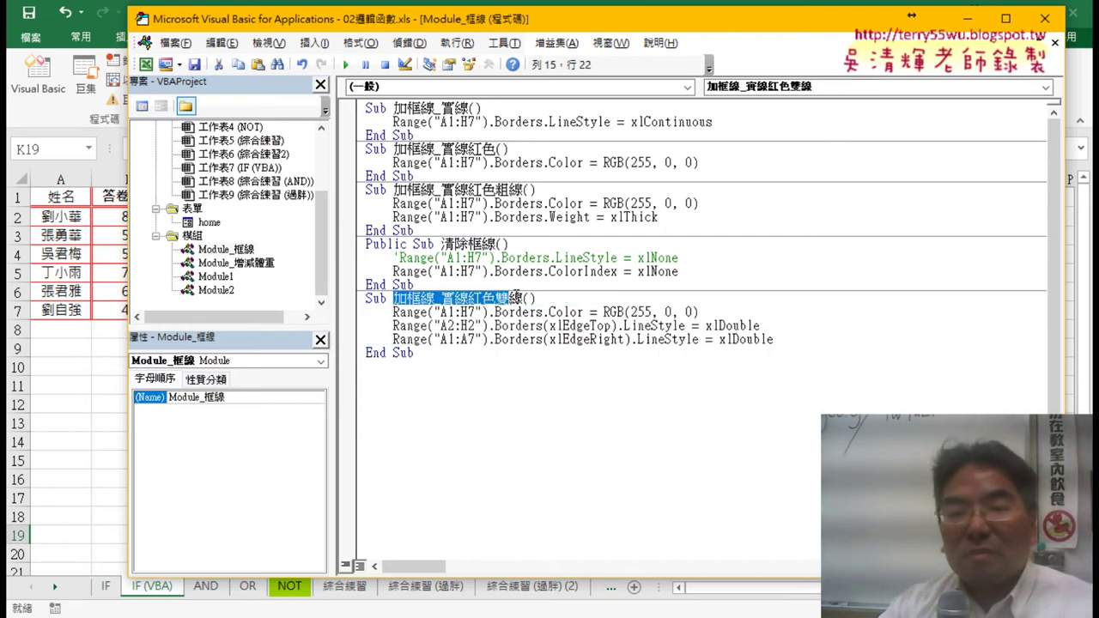
right_click(502, 307)
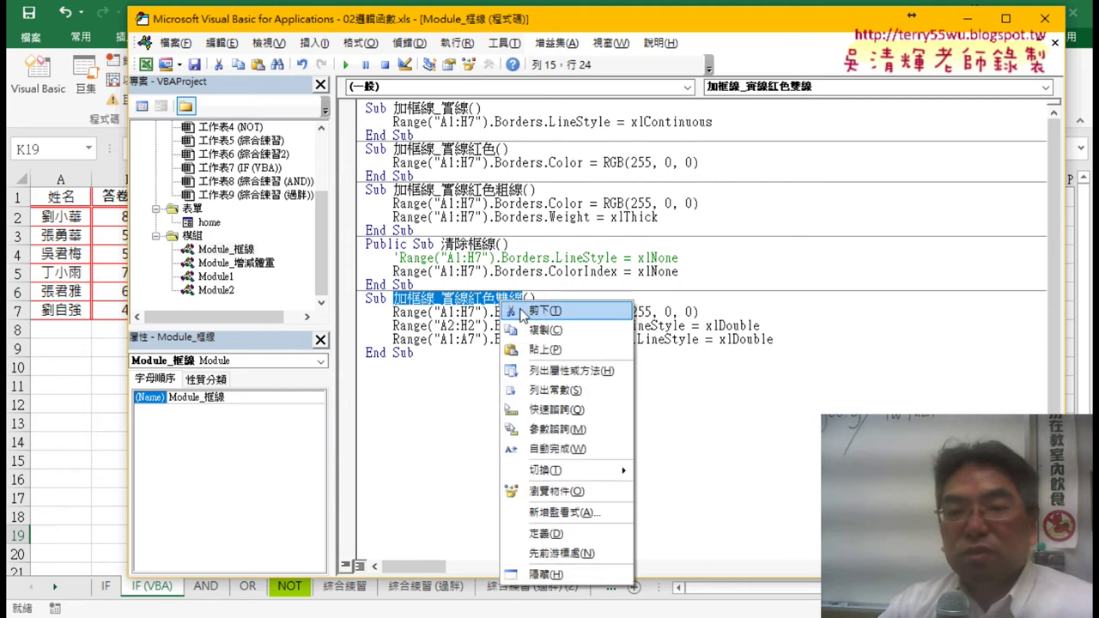
click(571, 328)
Add and then delete a trial call line in Workbook_Open, then close the editor
click(1056, 43)
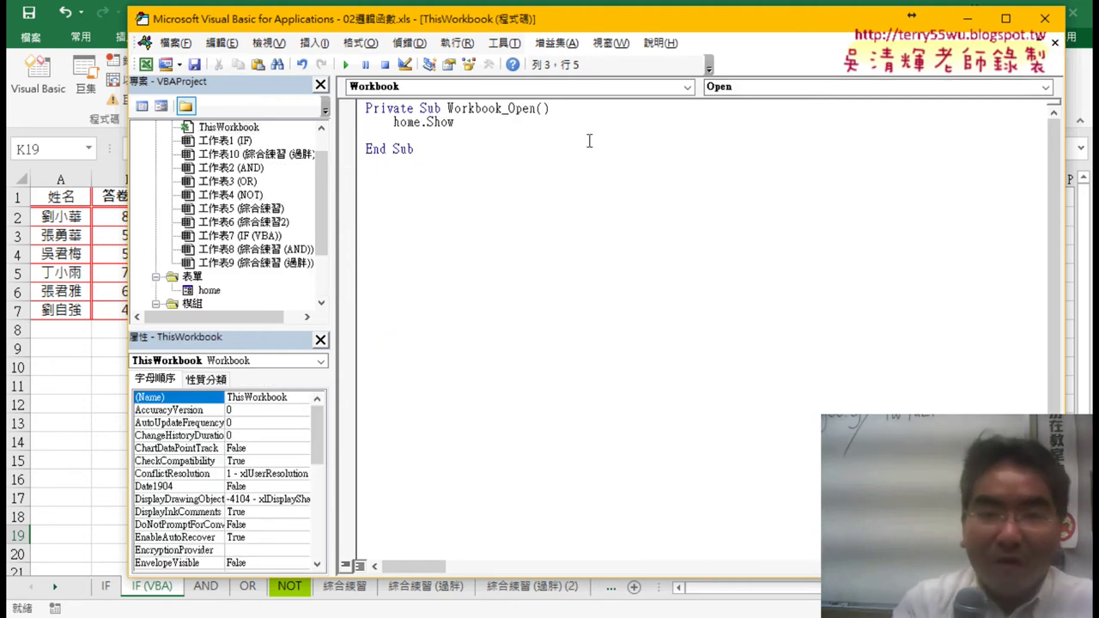
text(call)
key(ctrl+v)
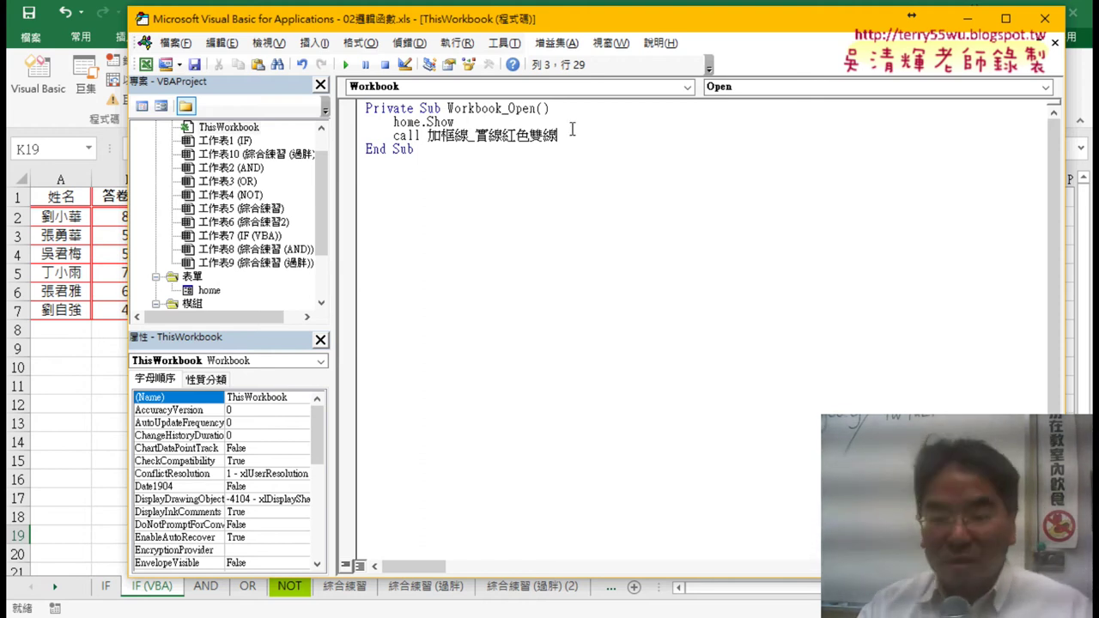
drag(589, 140, 315, 133)
key(Delete)
key(Delete)
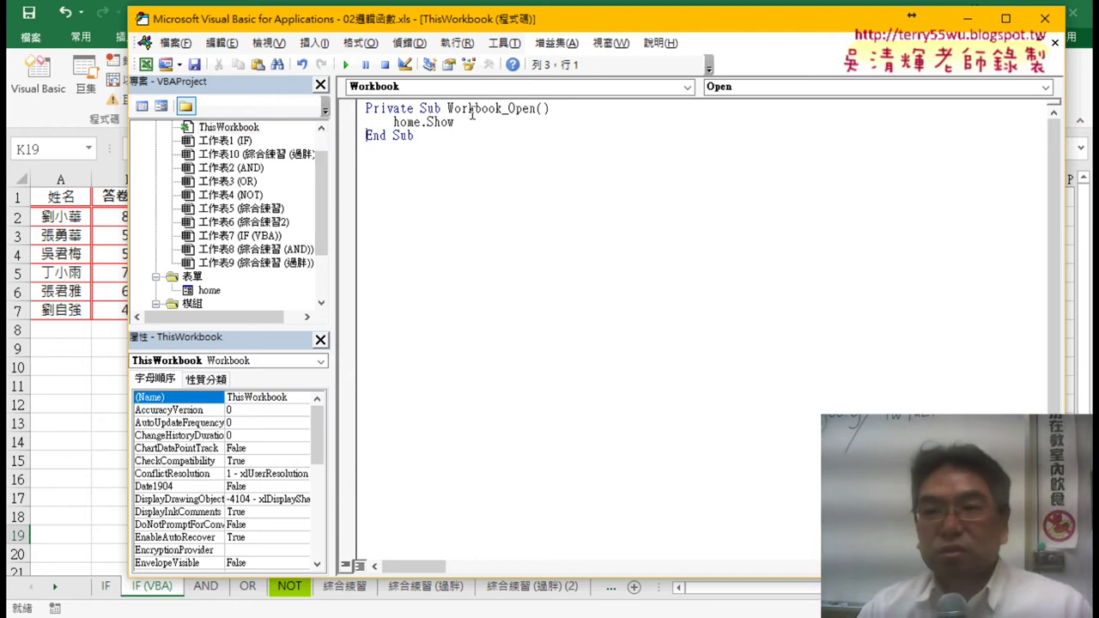
click(1046, 18)
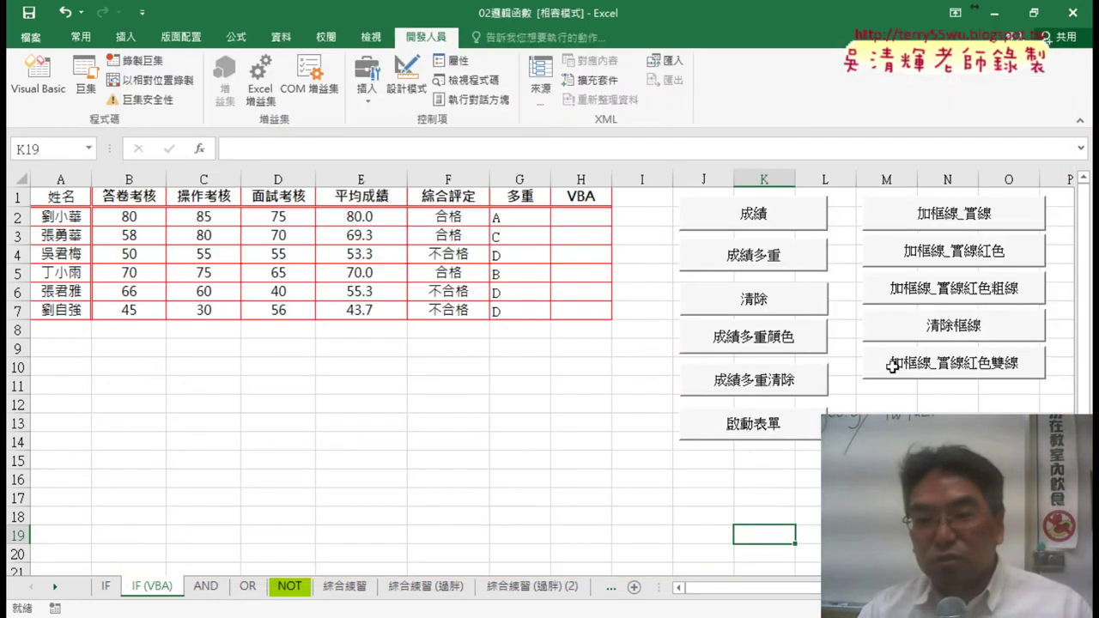
Test the 啟動表單 button, close the form, then close Excel saving 02邏輯函數
click(764, 497)
click(754, 426)
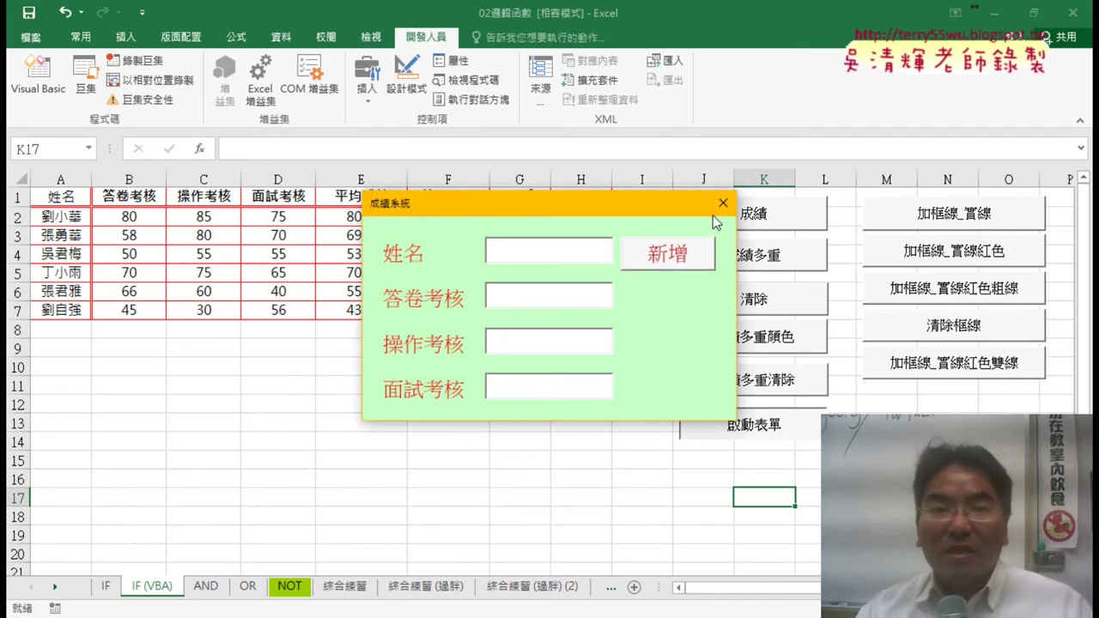
click(723, 203)
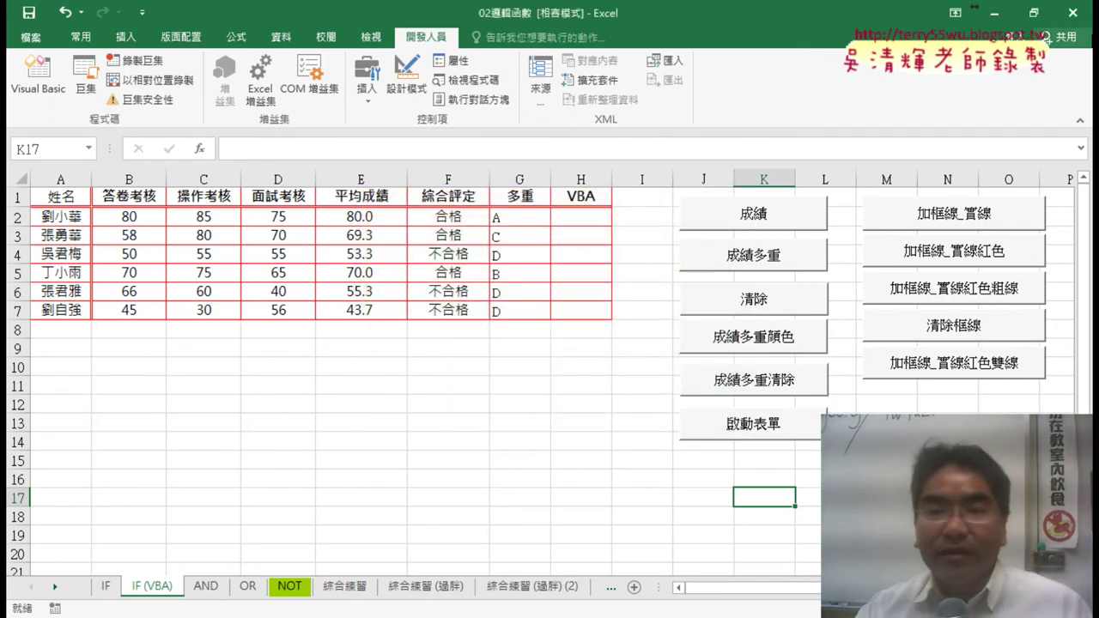
click(1073, 13)
click(471, 354)
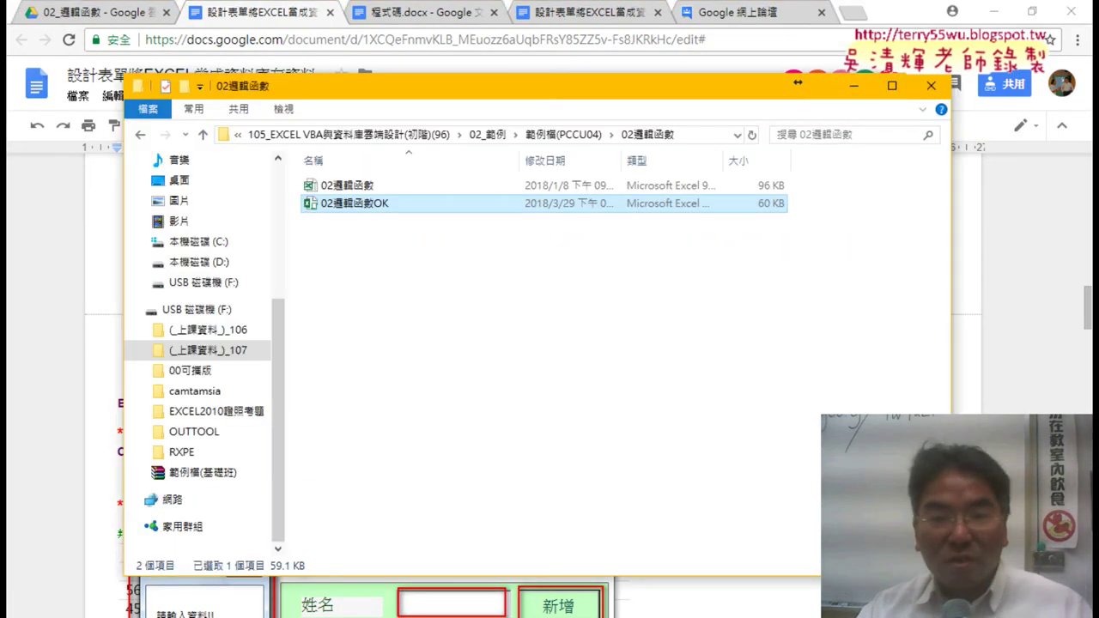
Browse to 02_範例 > 範例檔(99) > 02邏輯函數 and select the 02邏輯函數 workbook
click(499, 136)
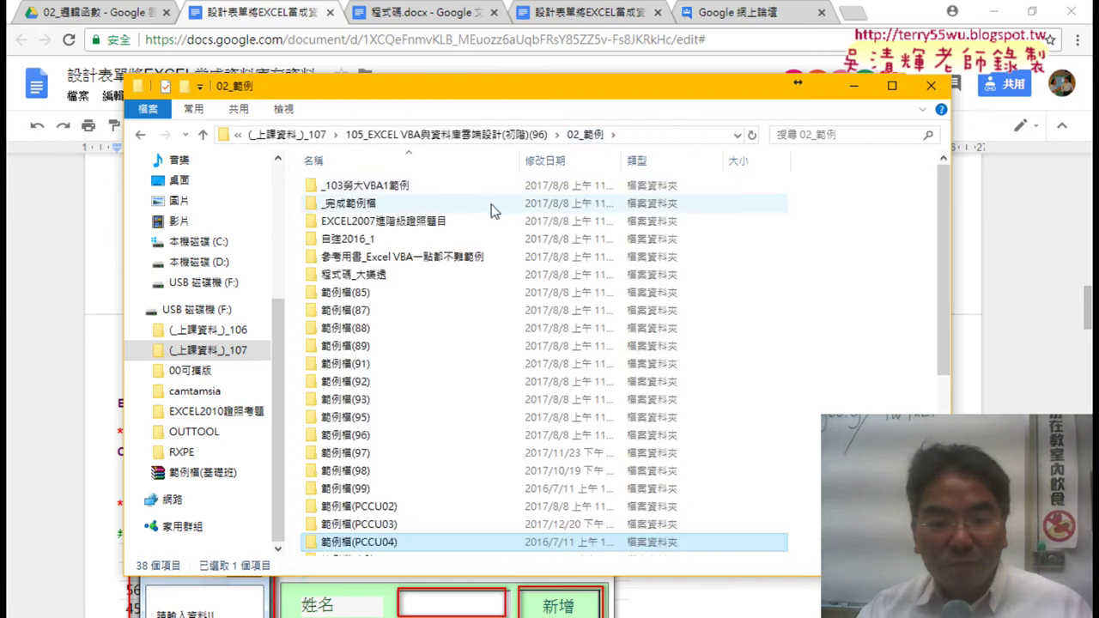
double_click(386, 492)
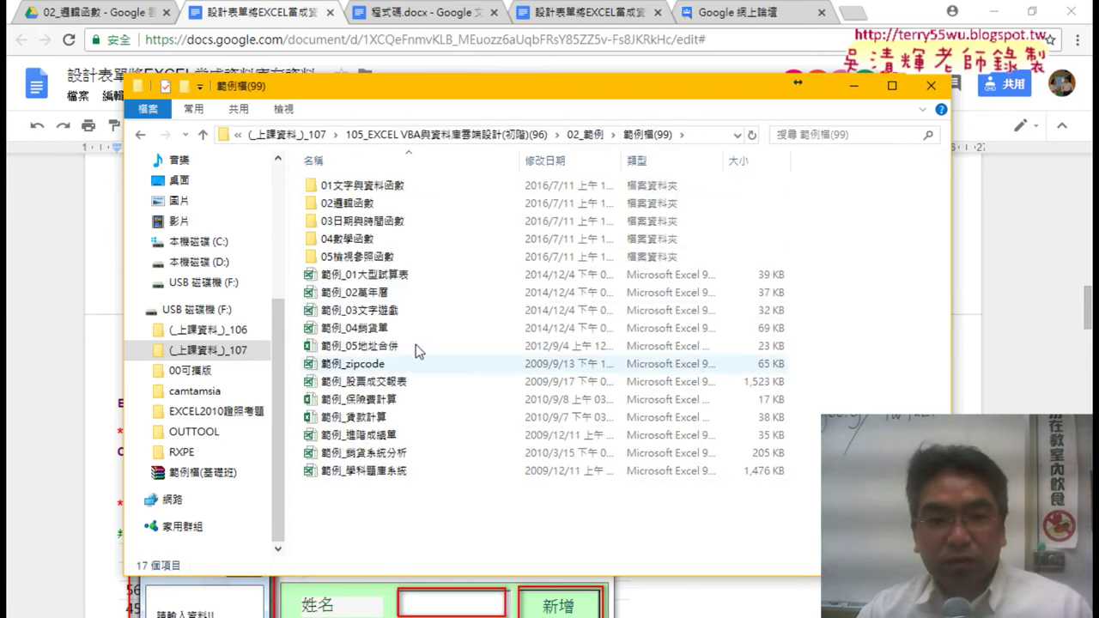
double_click(418, 208)
click(429, 187)
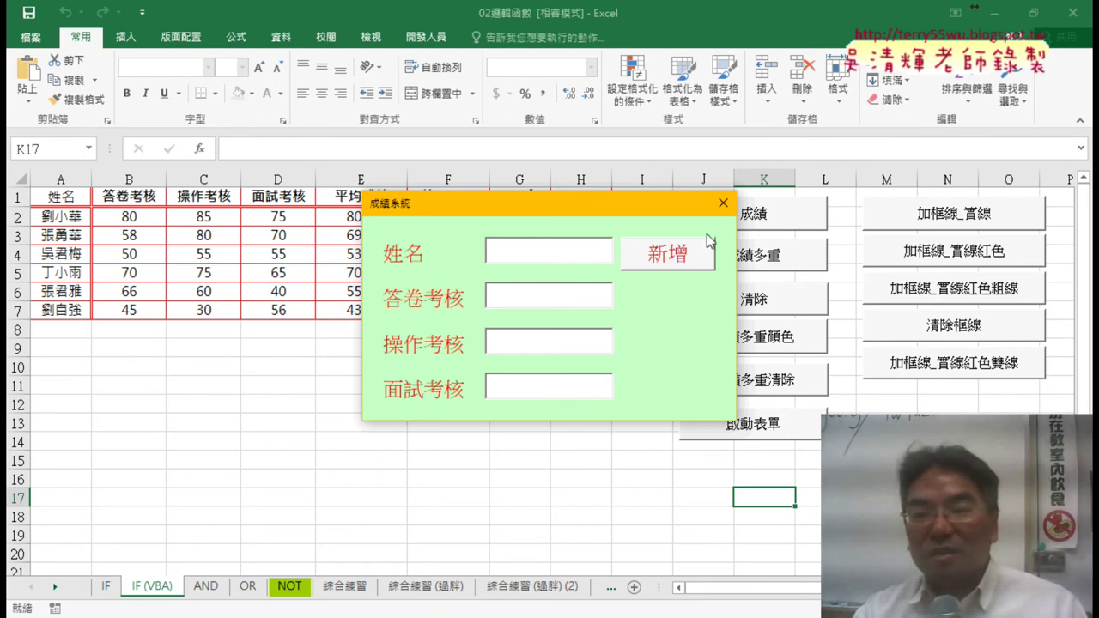
Reopen the 成績系統 form and move it up and right, clear of the data
click(724, 204)
click(765, 427)
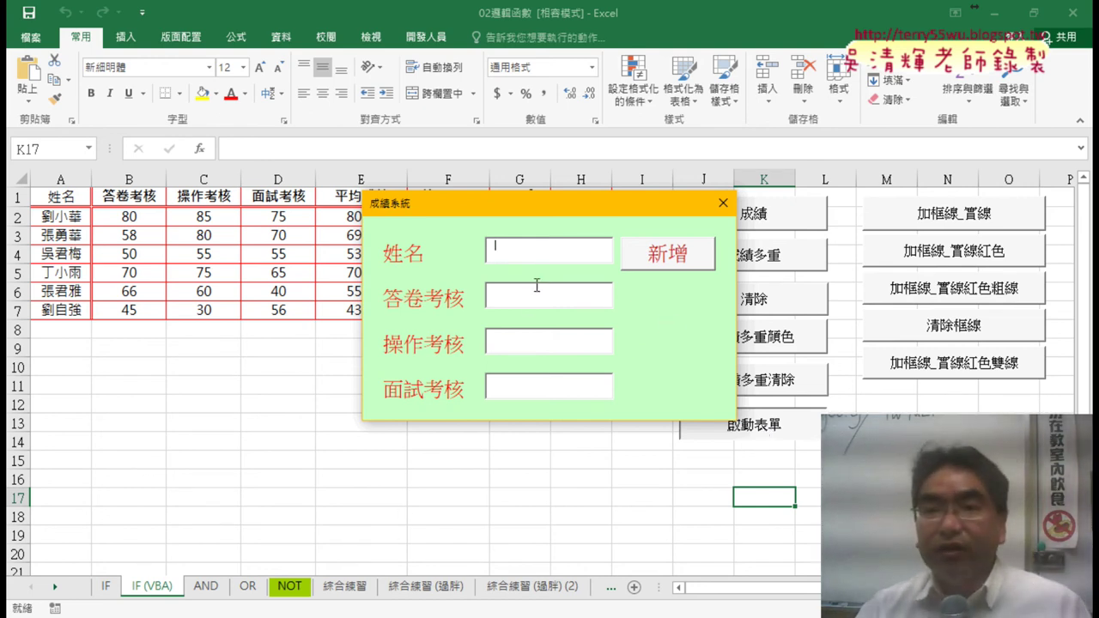
drag(542, 207, 738, 116)
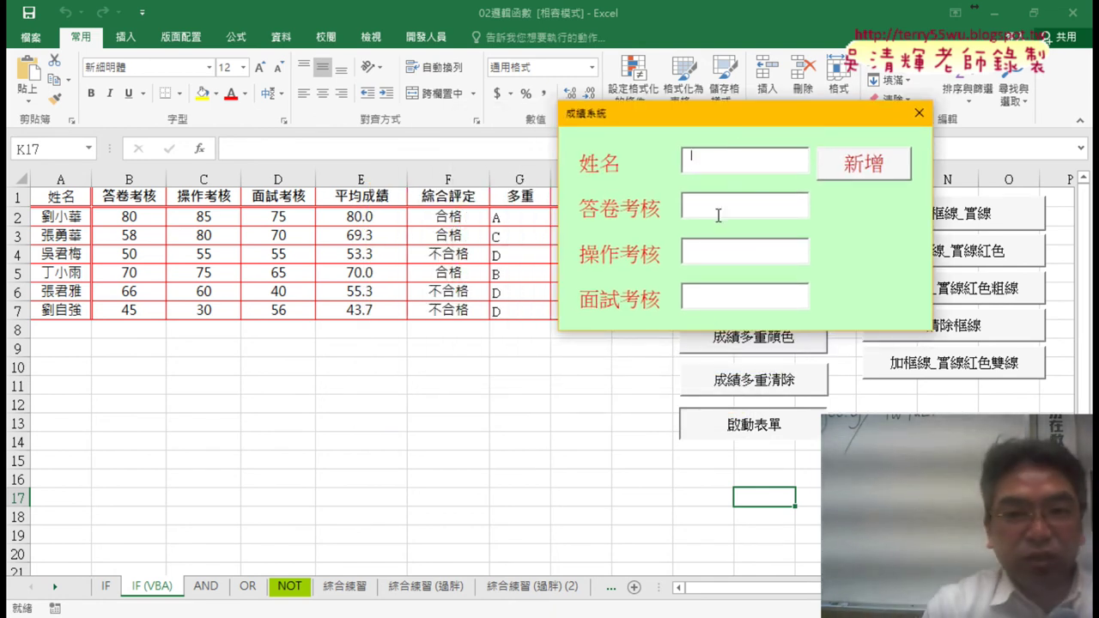
Enter the test record AAA with scores 52, 63 and 52 and add it with 新增
text(AAA)
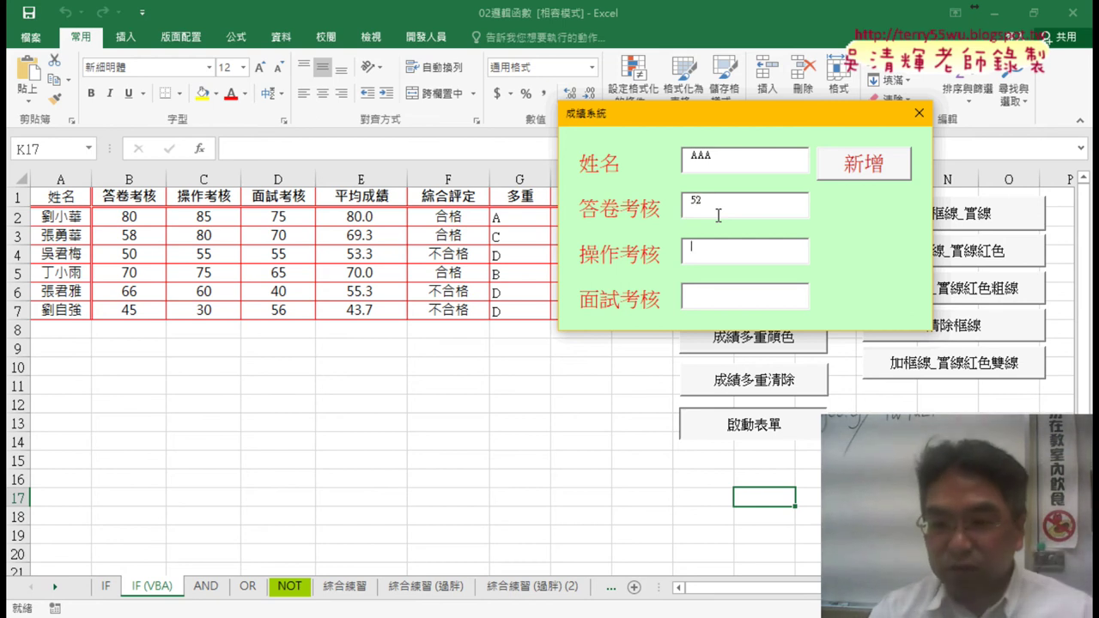
text(63)
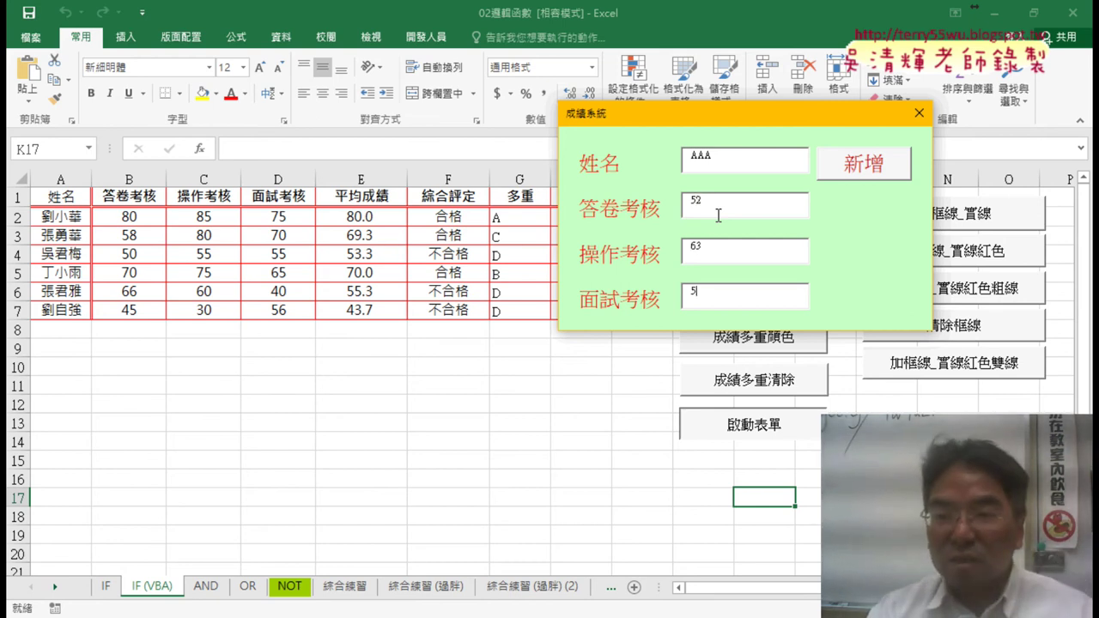
text(2)
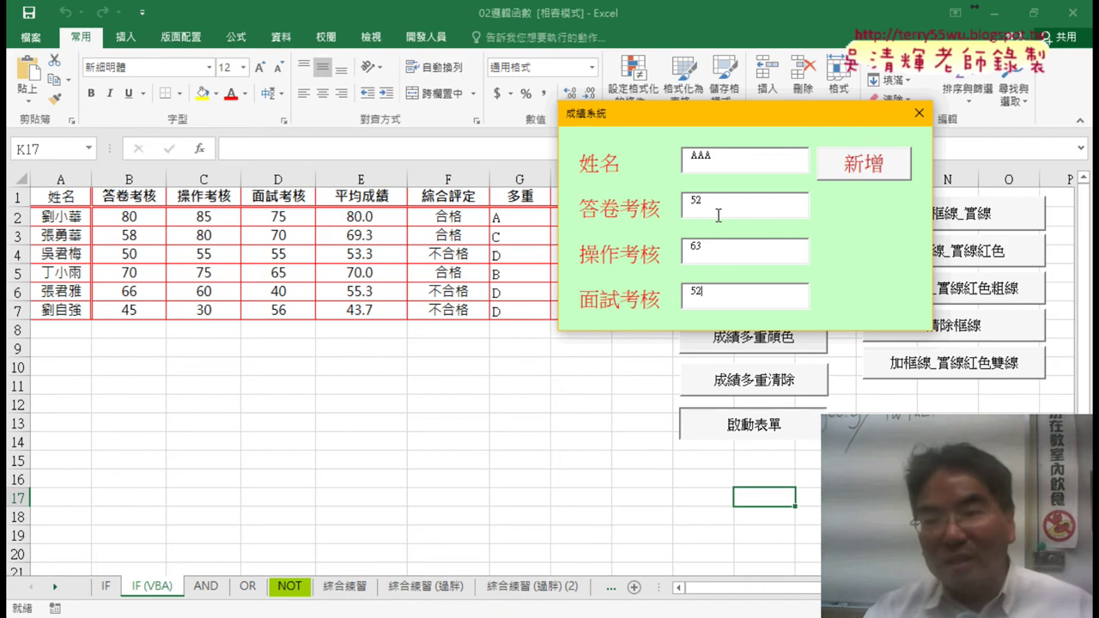
click(862, 167)
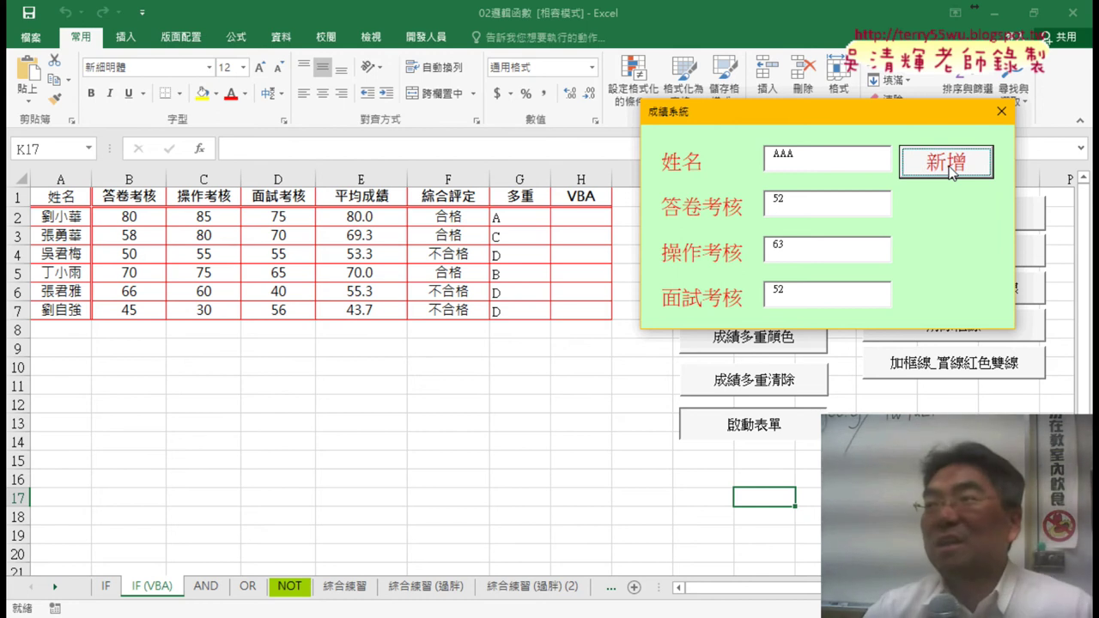
click(949, 170)
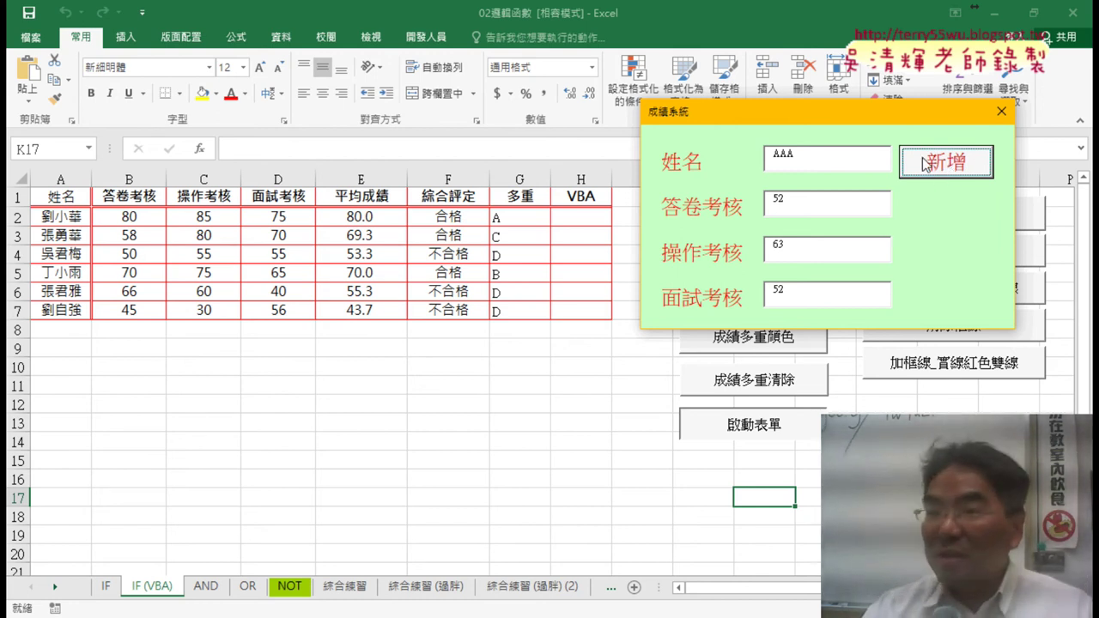
click(938, 165)
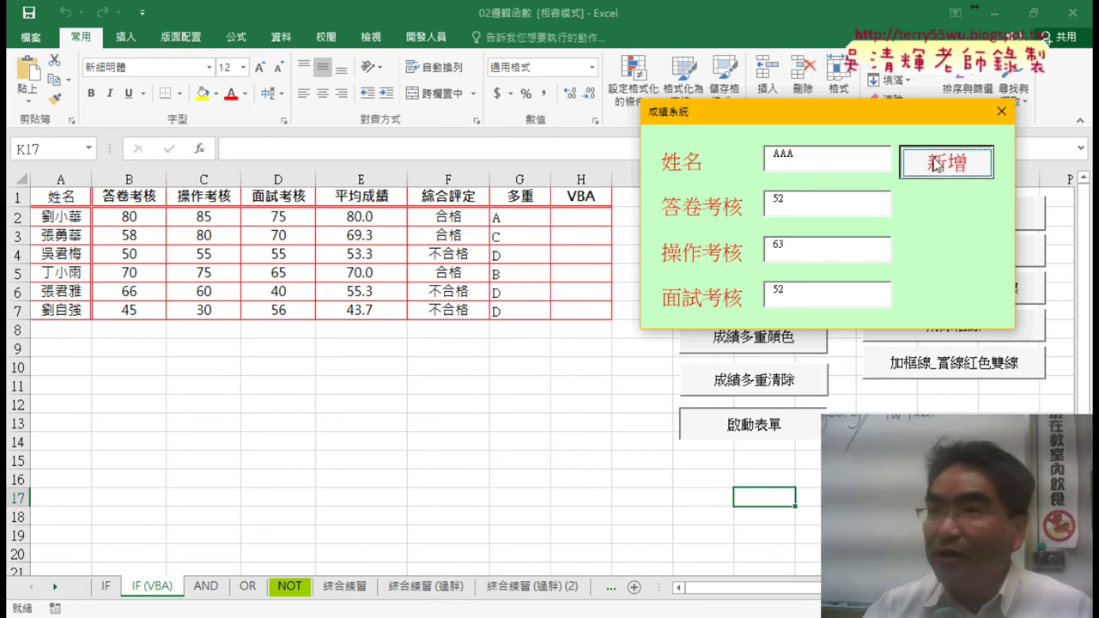
drag(800, 163, 749, 160)
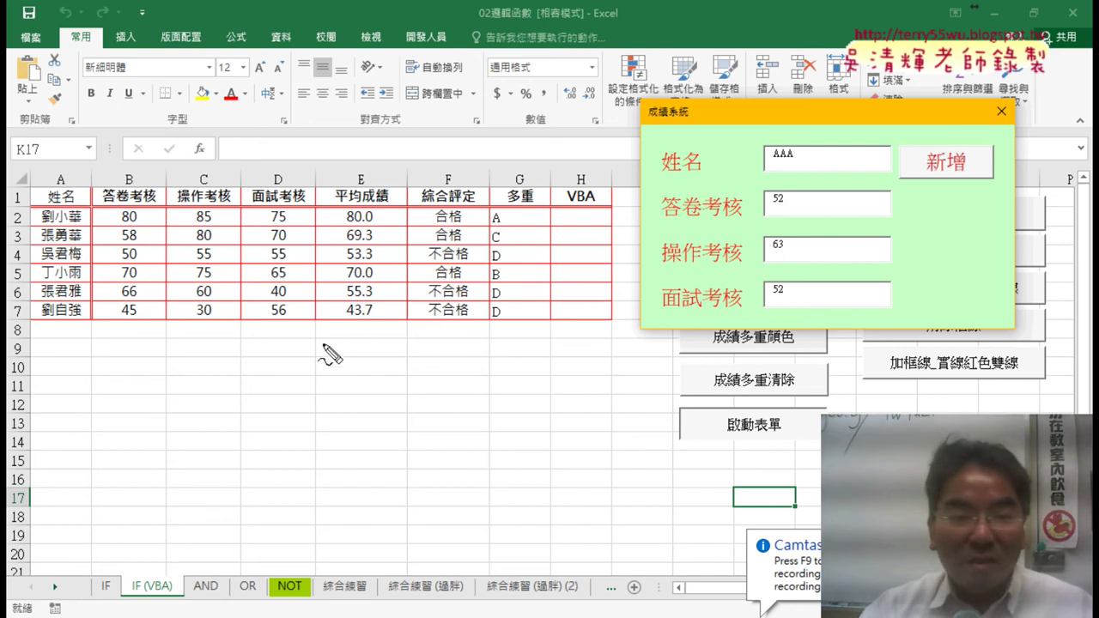
drag(37, 313, 37, 346)
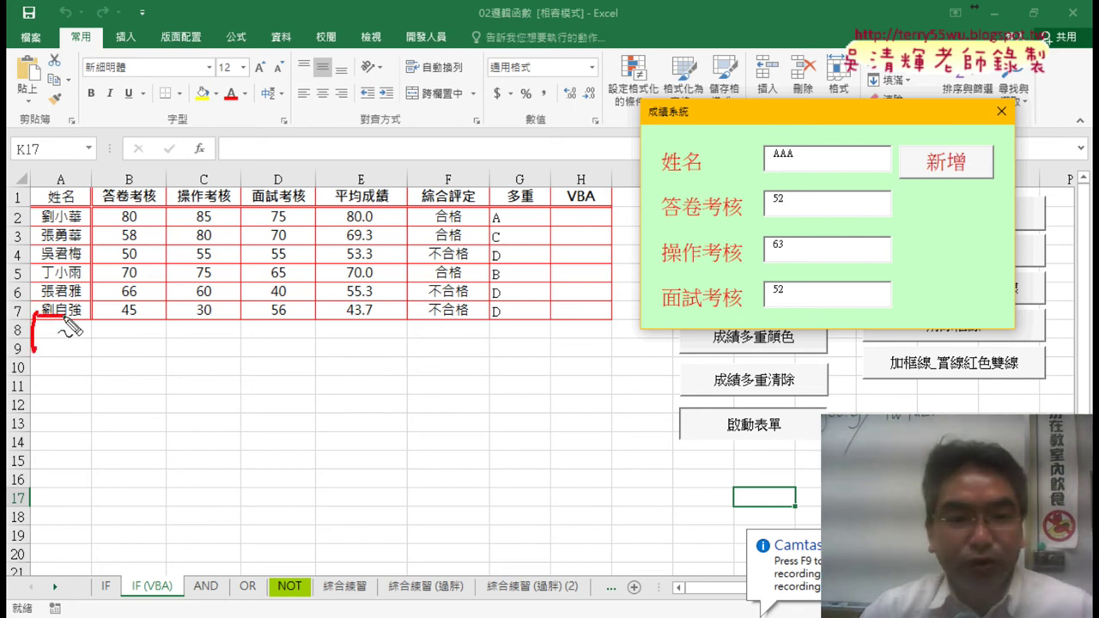
mouse_move(768, 289)
mouse_down()
mouse_move(496, 371)
mouse_move(388, 342)
mouse_up()
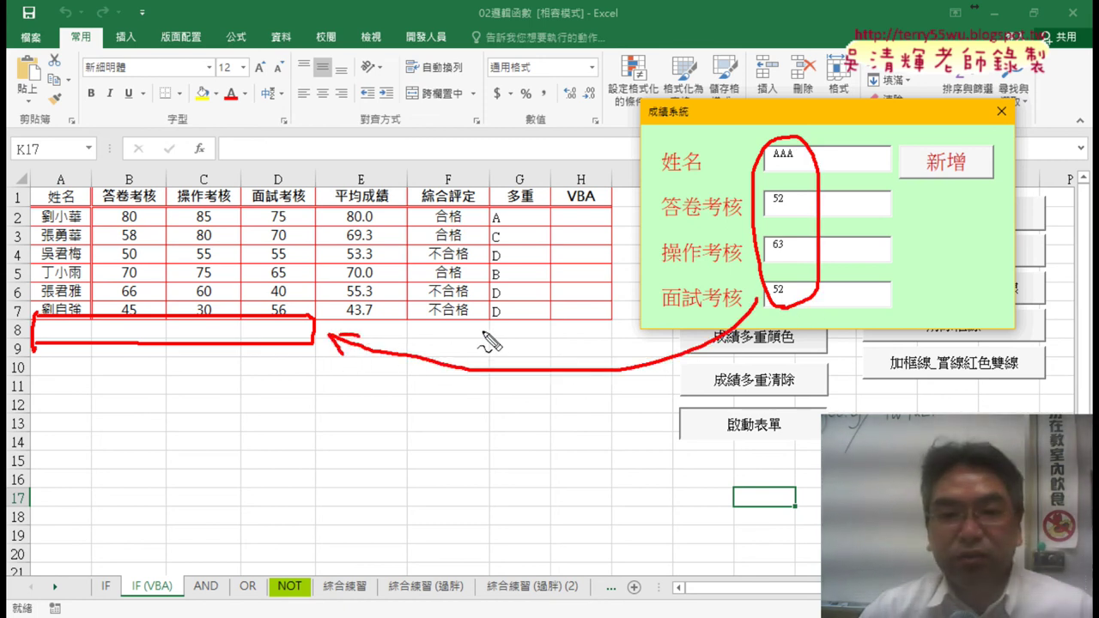
drag(364, 333, 384, 340)
drag(470, 338, 464, 326)
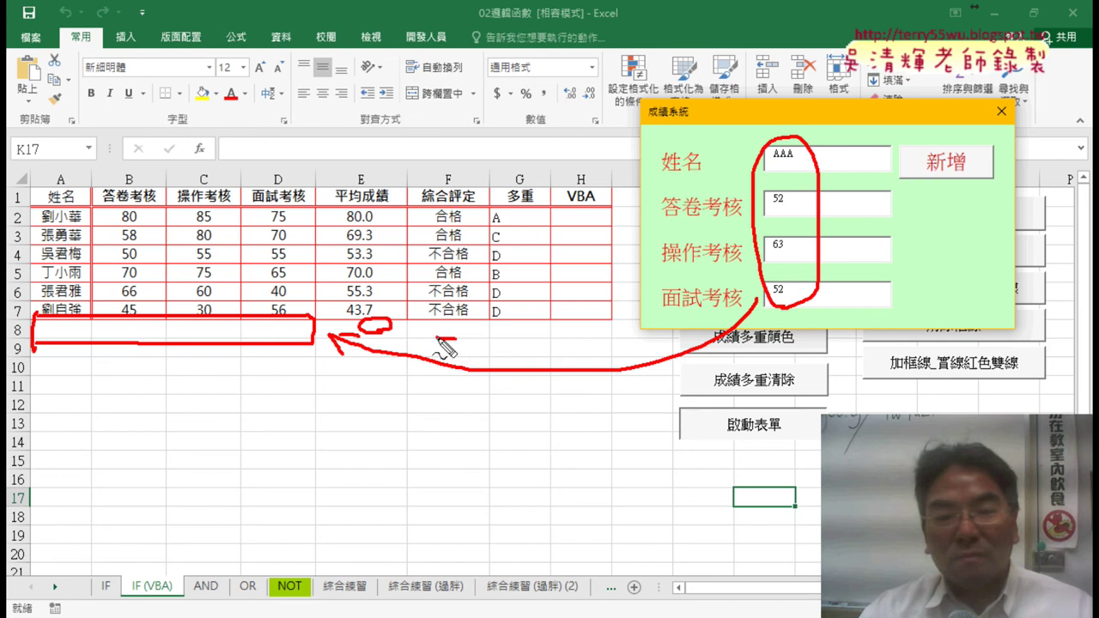
drag(539, 335, 526, 325)
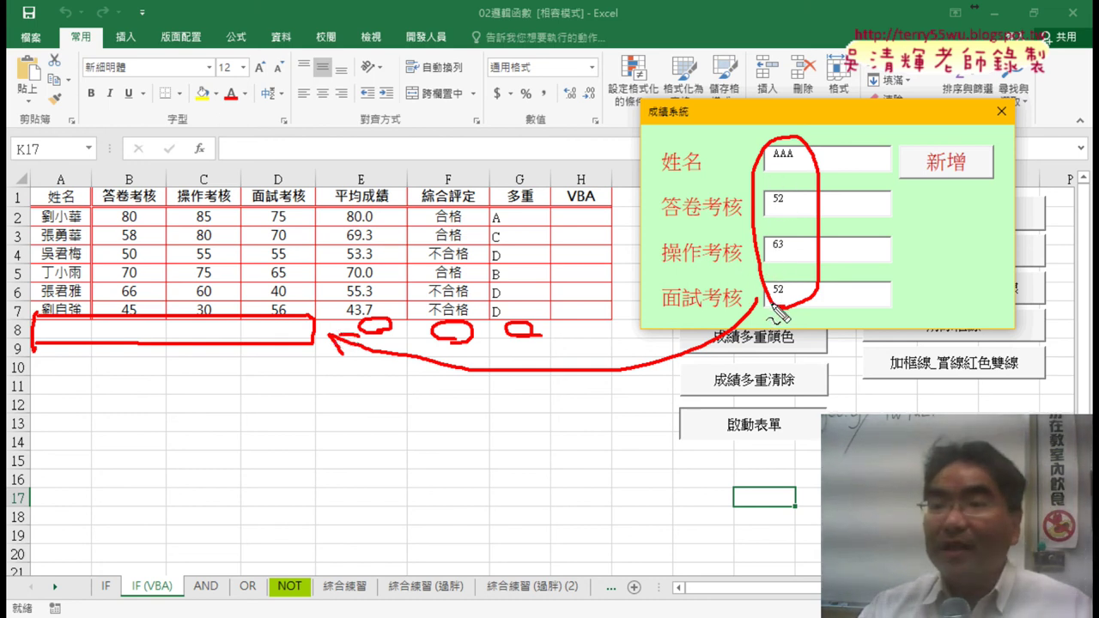
mouse_move(776, 149)
mouse_down()
mouse_move(803, 172)
mouse_move(777, 171)
mouse_up()
mouse_move(808, 195)
mouse_down()
mouse_move(784, 217)
mouse_move(807, 218)
mouse_move(812, 262)
mouse_up()
mouse_move(812, 239)
mouse_down()
mouse_move(785, 261)
mouse_move(785, 302)
mouse_move(814, 306)
mouse_up()
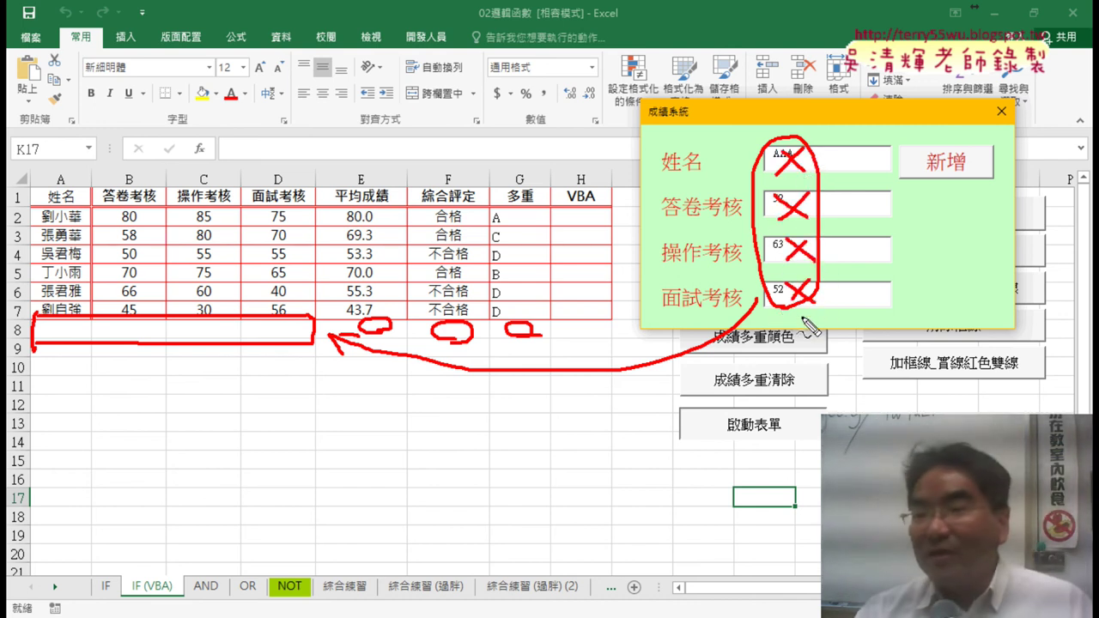
mouse_move(838, 306)
mouse_down()
mouse_move(913, 308)
mouse_move(850, 172)
mouse_move(831, 163)
mouse_move(852, 158)
mouse_up()
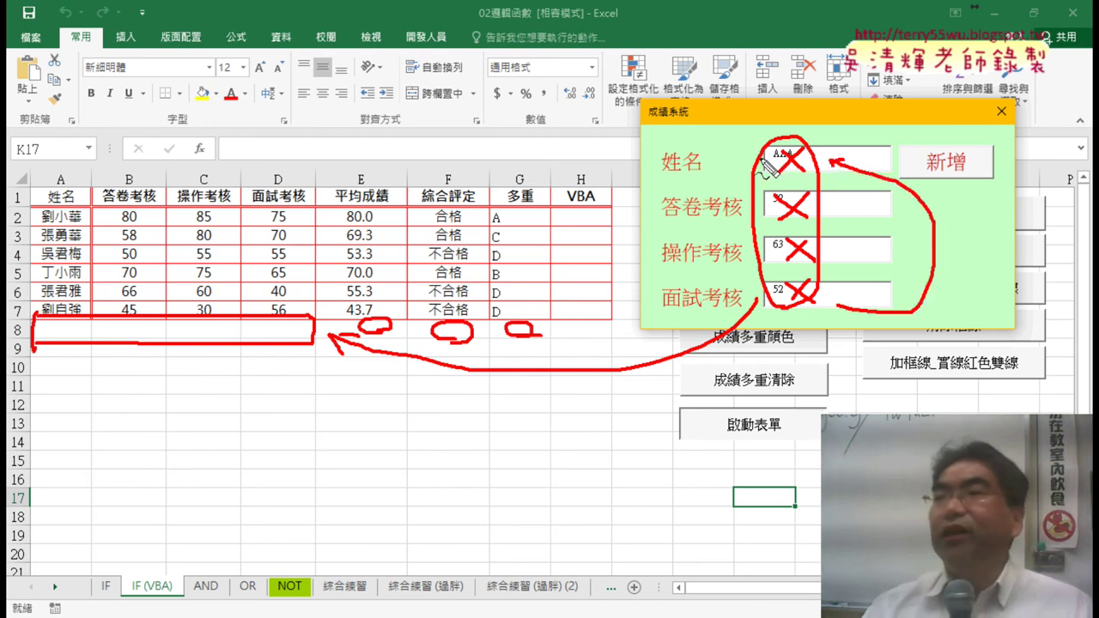